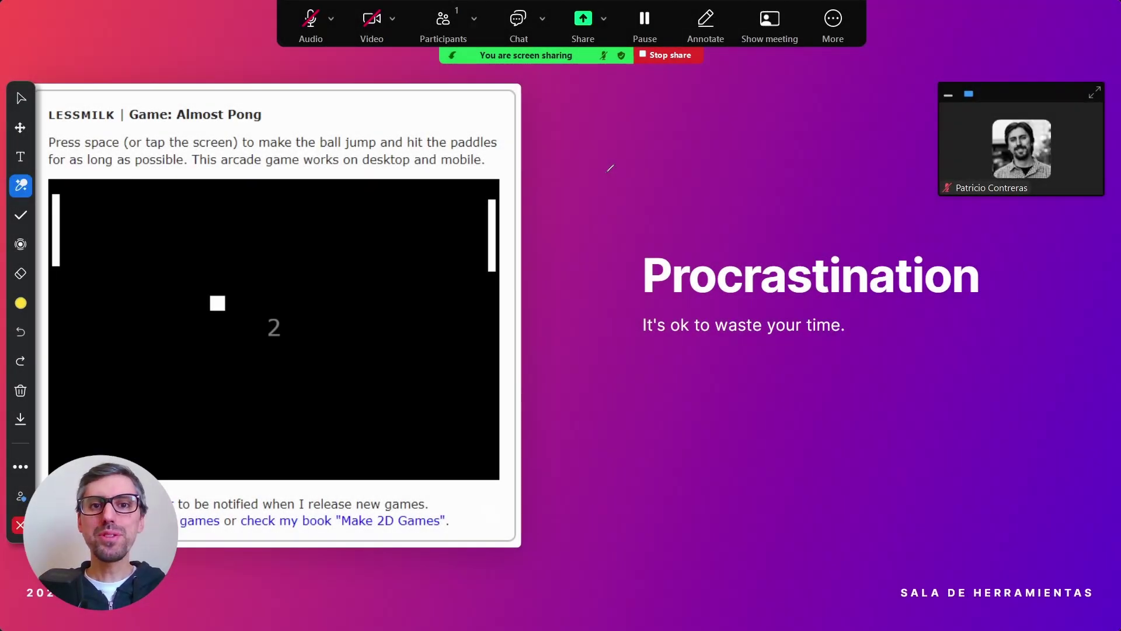
Circle the slide title in yellow with the annotation pen.
mouse_move(572, 142)
mouse_down()
mouse_move(543, 144)
mouse_move(452, 439)
mouse_move(792, 273)
mouse_move(597, 138)
mouse_up()
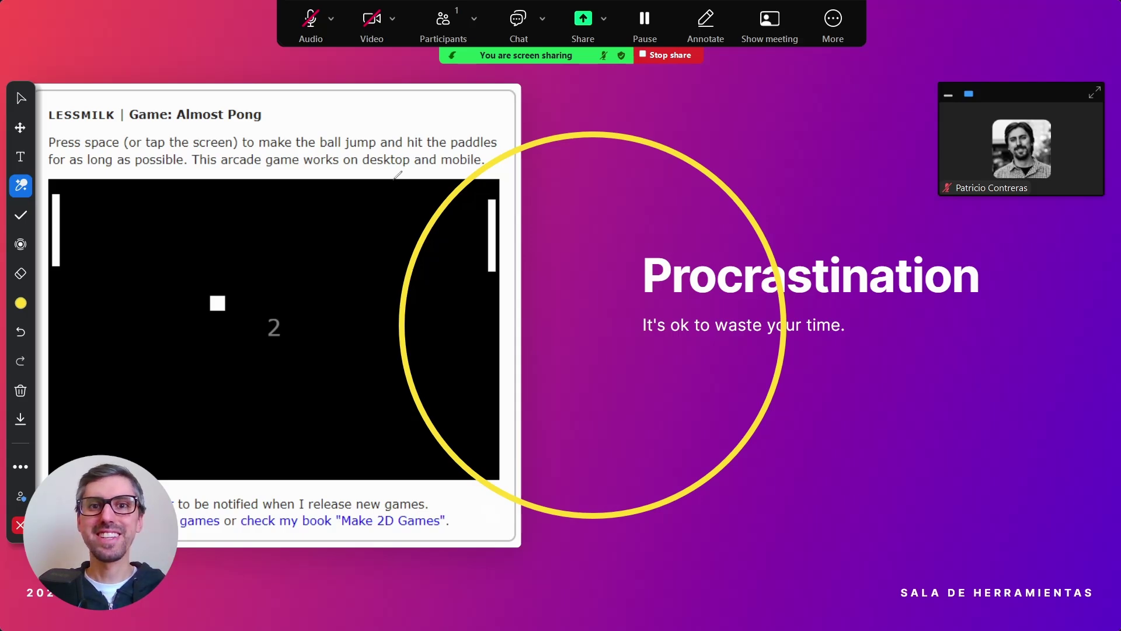
Stop sharing the screen and return to the meeting window.
key(alt+shift+s)
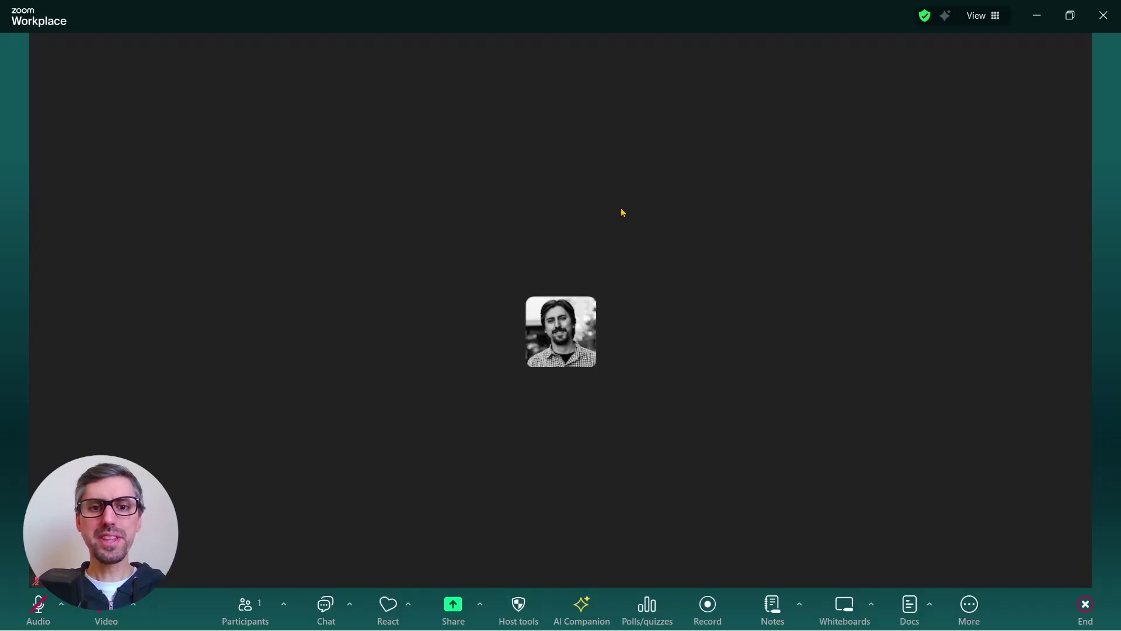
Share the 'Screenshot 2024-11-22 083333.png' application window showing the Procrastination slide.
click(455, 611)
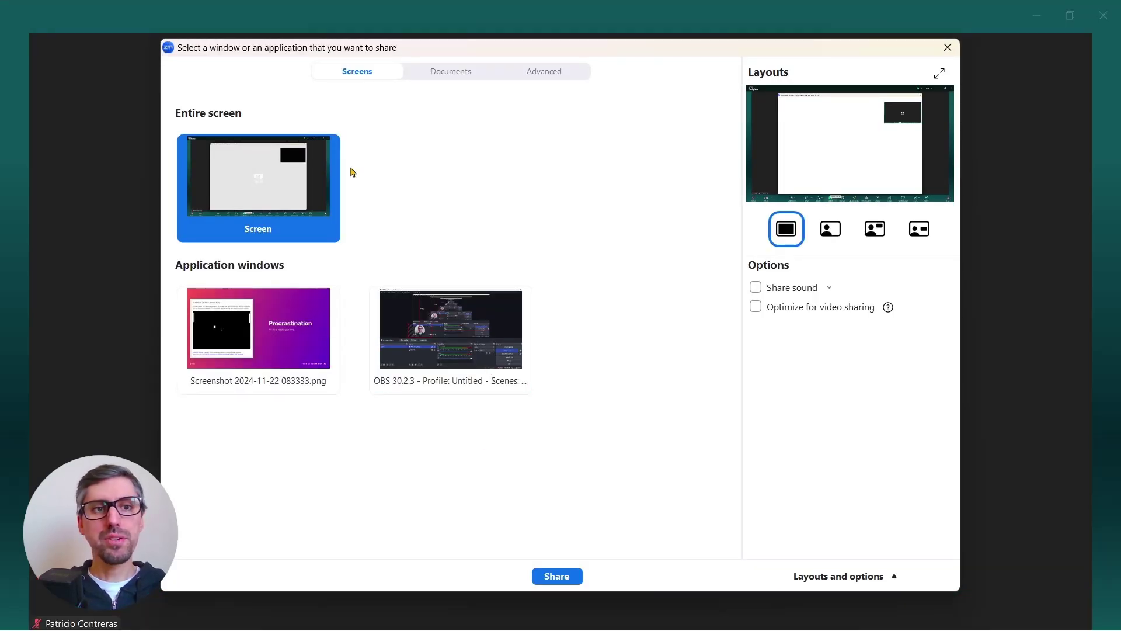
click(290, 326)
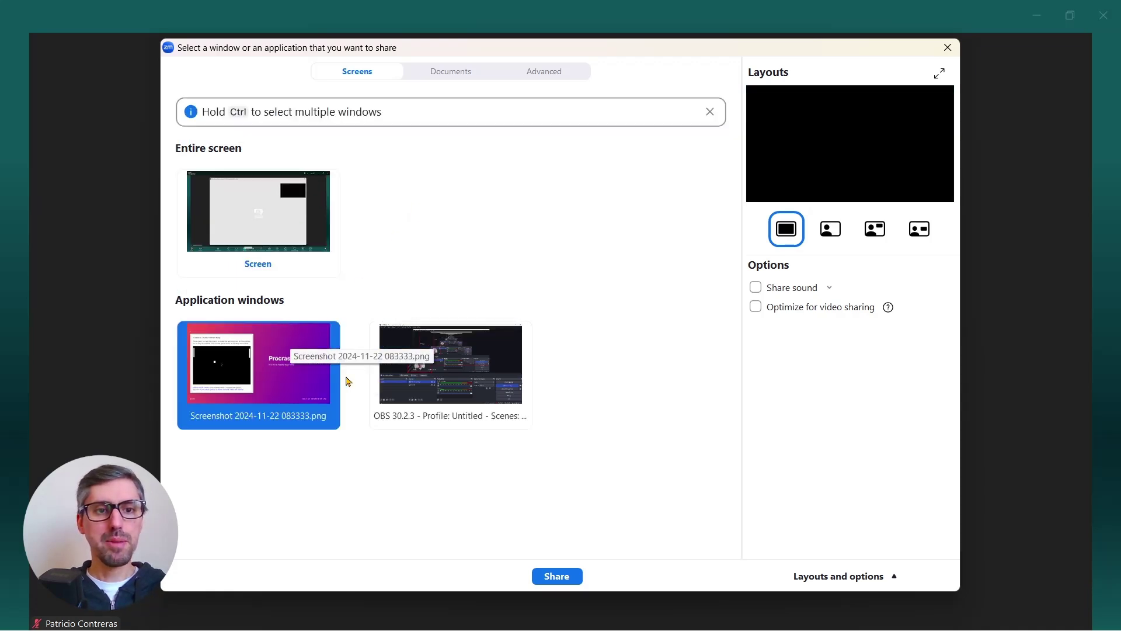
click(580, 576)
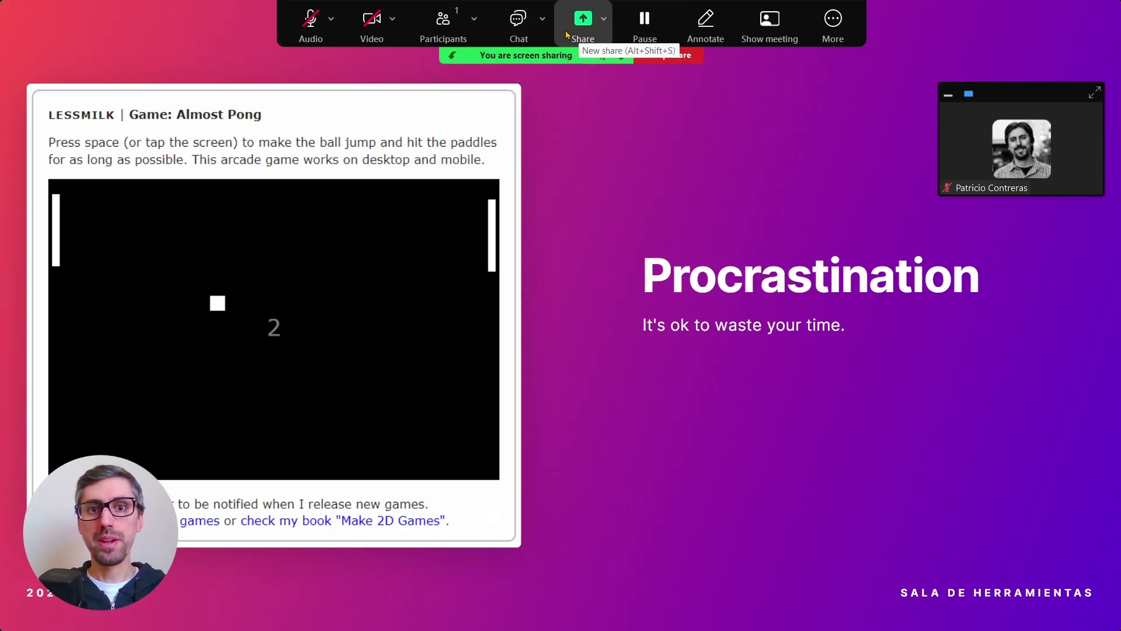
Open the annotation toolbar, float it over the page, then dock it again.
click(720, 22)
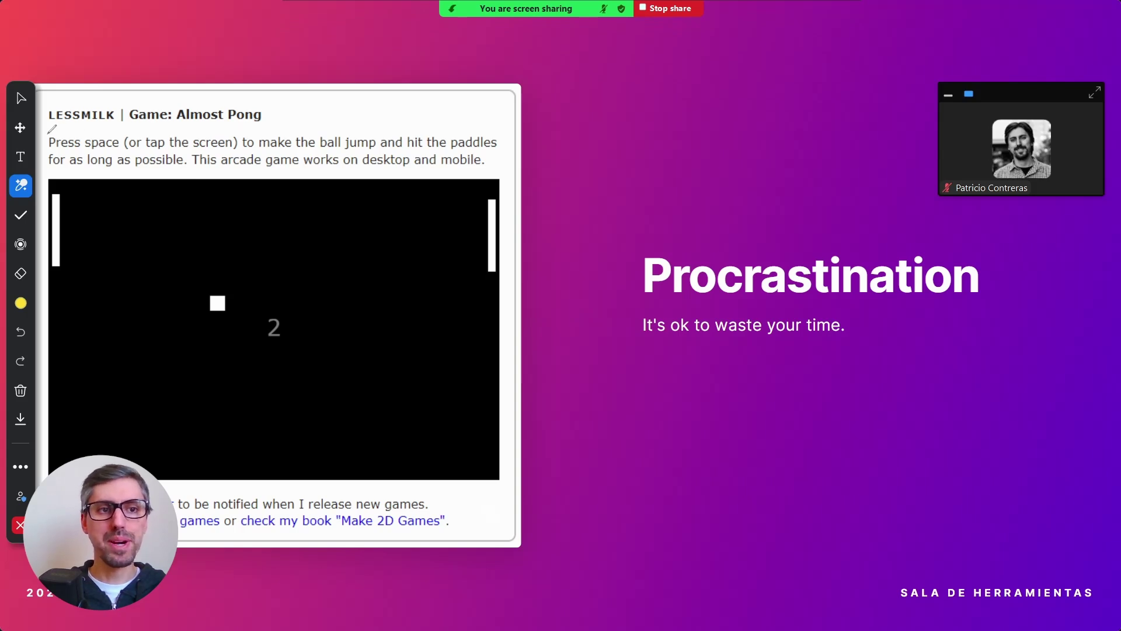
mouse_move(34, 131)
mouse_down()
mouse_move(461, 144)
mouse_move(672, 122)
mouse_move(1086, 128)
mouse_move(584, 90)
mouse_move(588, 46)
mouse_move(611, 148)
mouse_move(548, 165)
mouse_move(577, 140)
mouse_up()
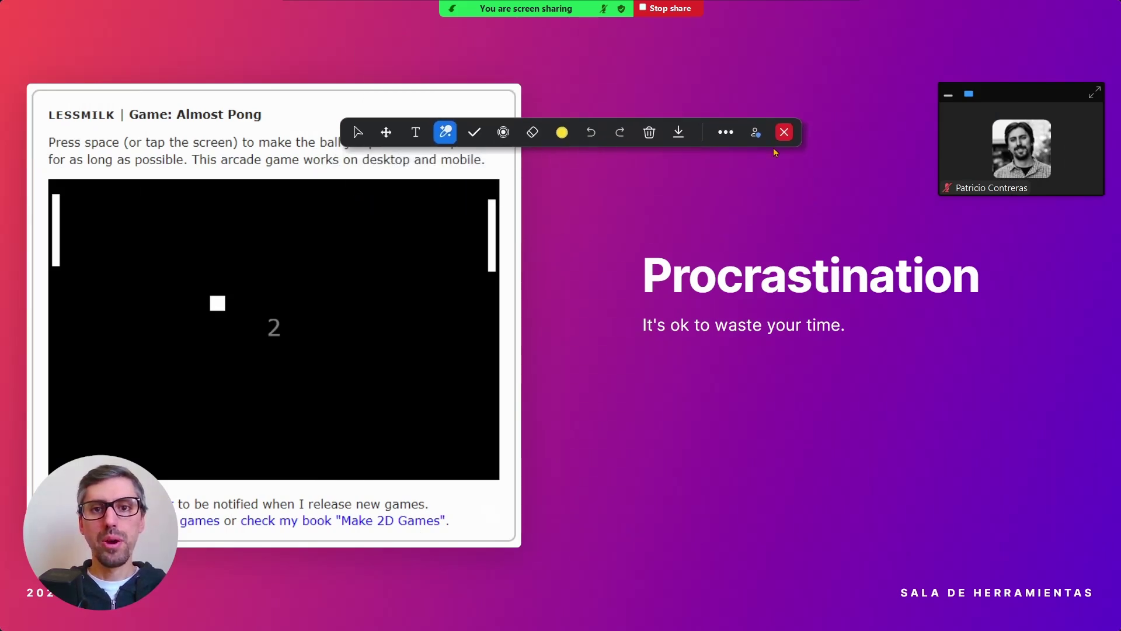
click(728, 133)
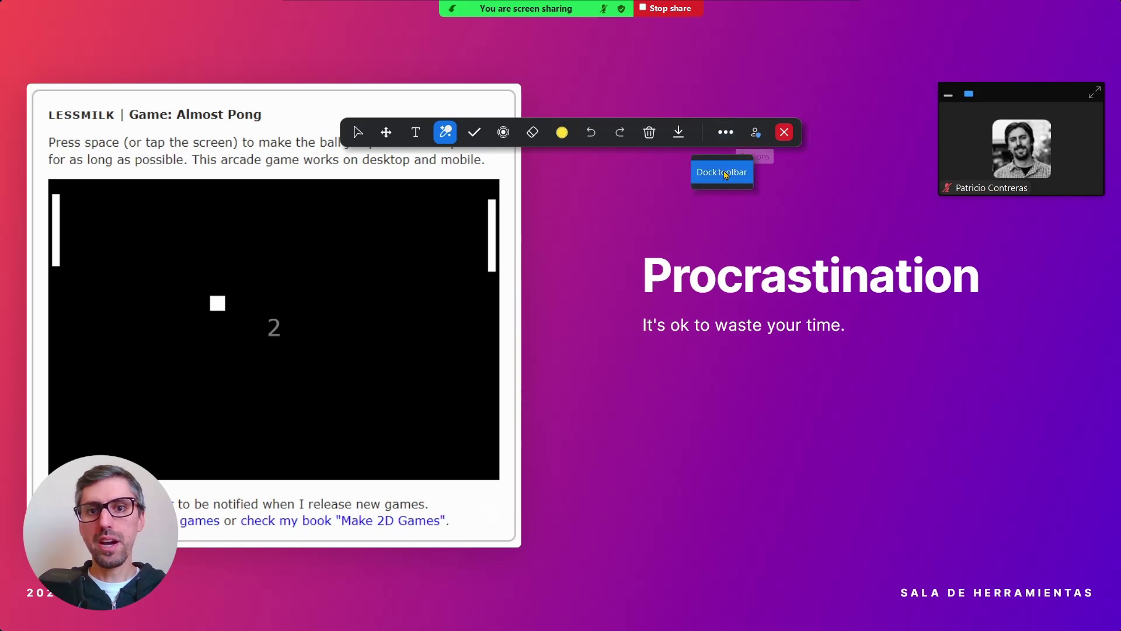
click(723, 173)
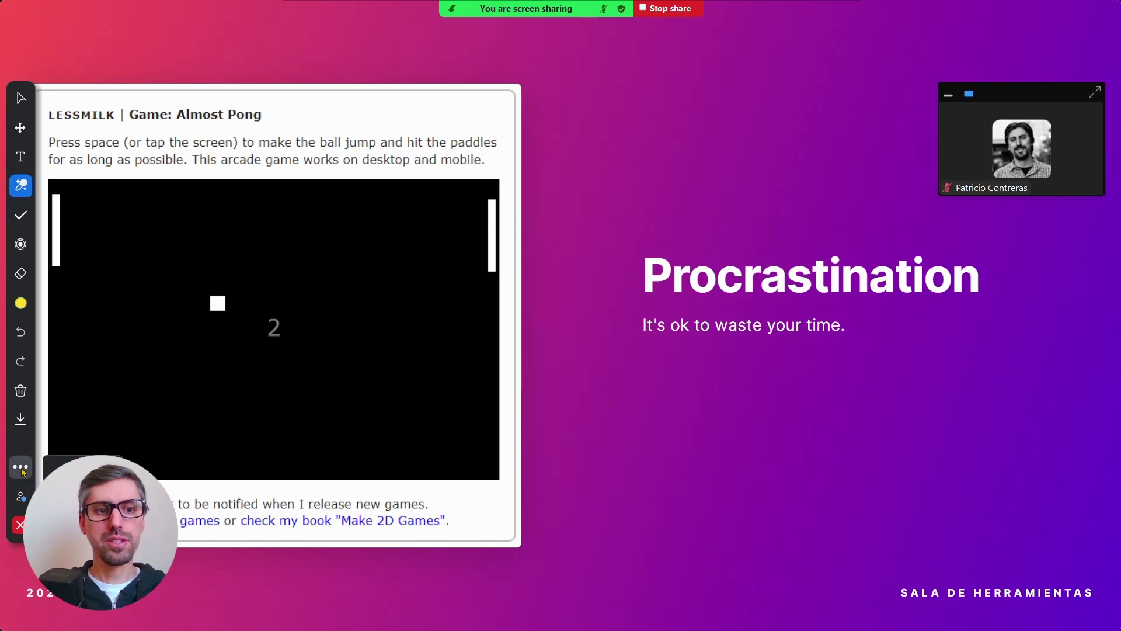
Float the toolbar on the right, across the top and over the game, then re-dock it.
mouse_move(22, 133)
mouse_down()
mouse_move(538, 140)
mouse_move(639, 209)
mouse_move(661, 376)
mouse_move(664, 355)
mouse_up()
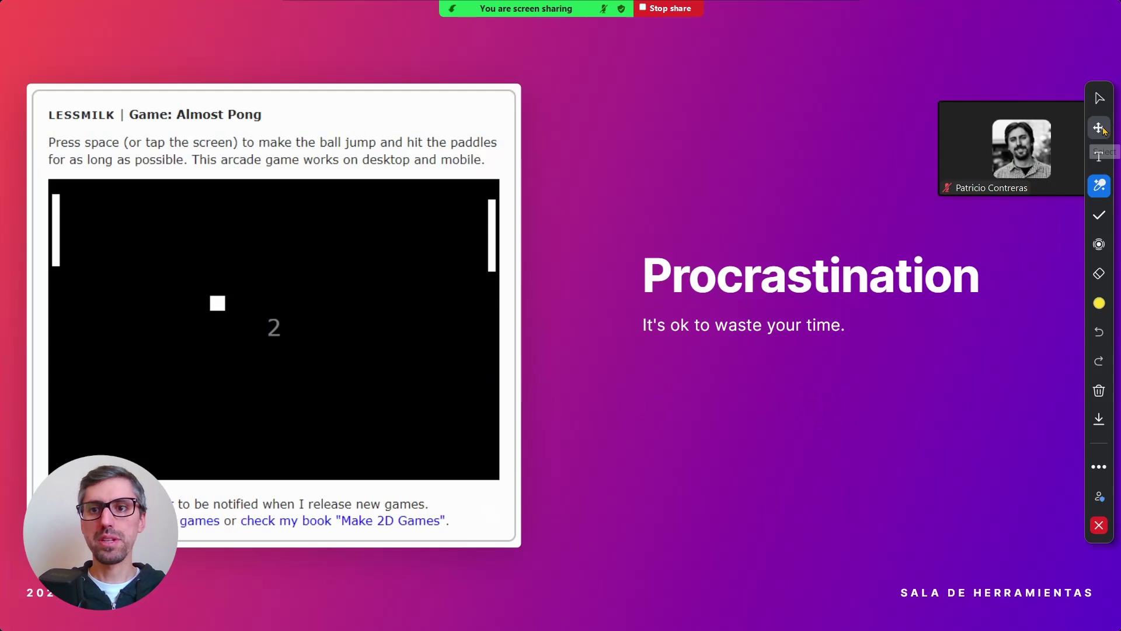
mouse_move(1099, 128)
mouse_down()
mouse_move(408, 65)
mouse_move(372, 15)
mouse_up()
click(711, 15)
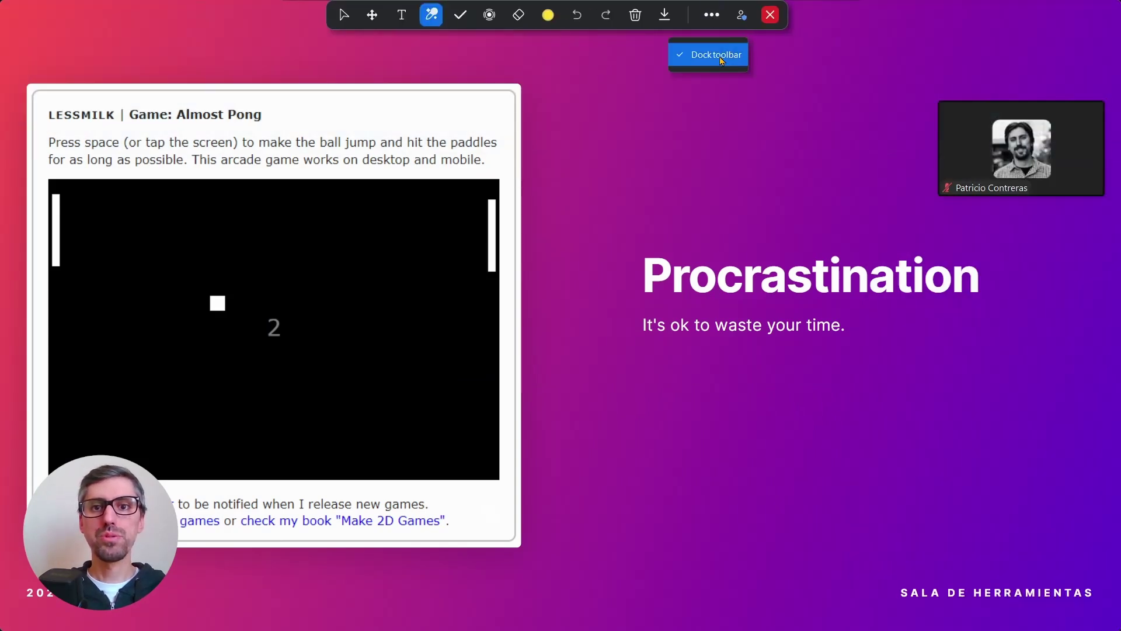
click(726, 50)
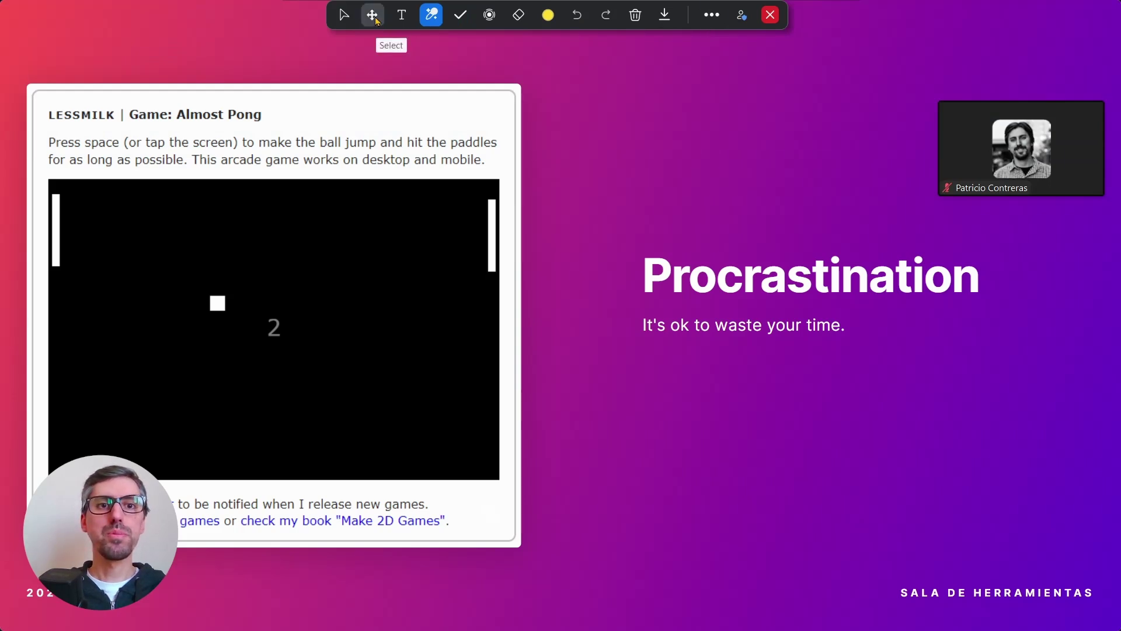
mouse_move(374, 19)
mouse_down()
mouse_move(395, 170)
mouse_move(143, 222)
mouse_up()
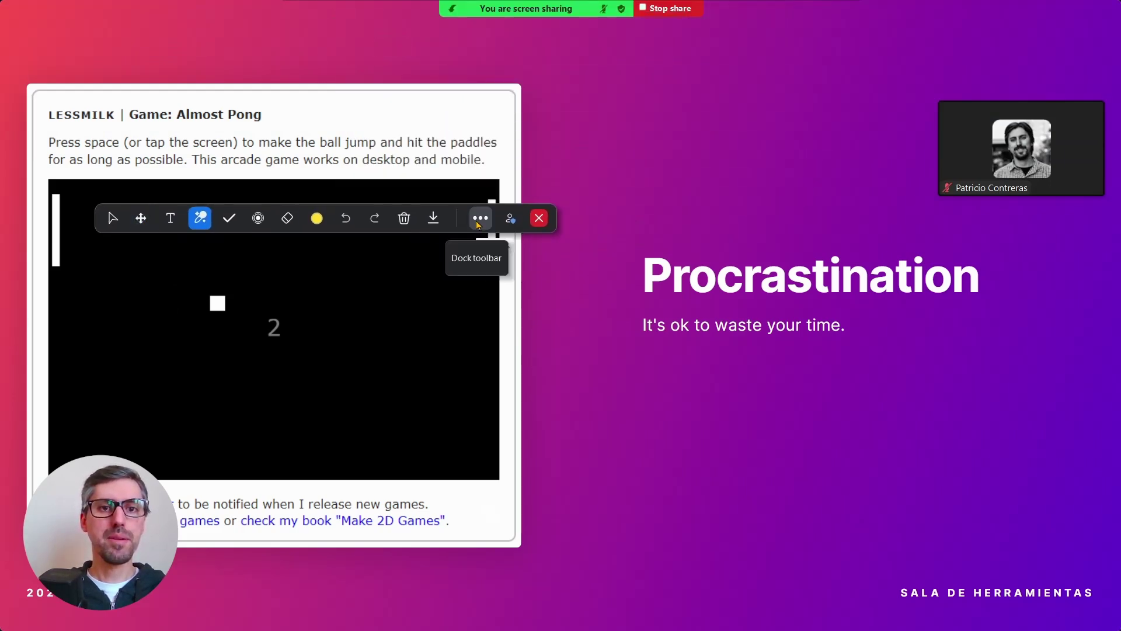
click(476, 258)
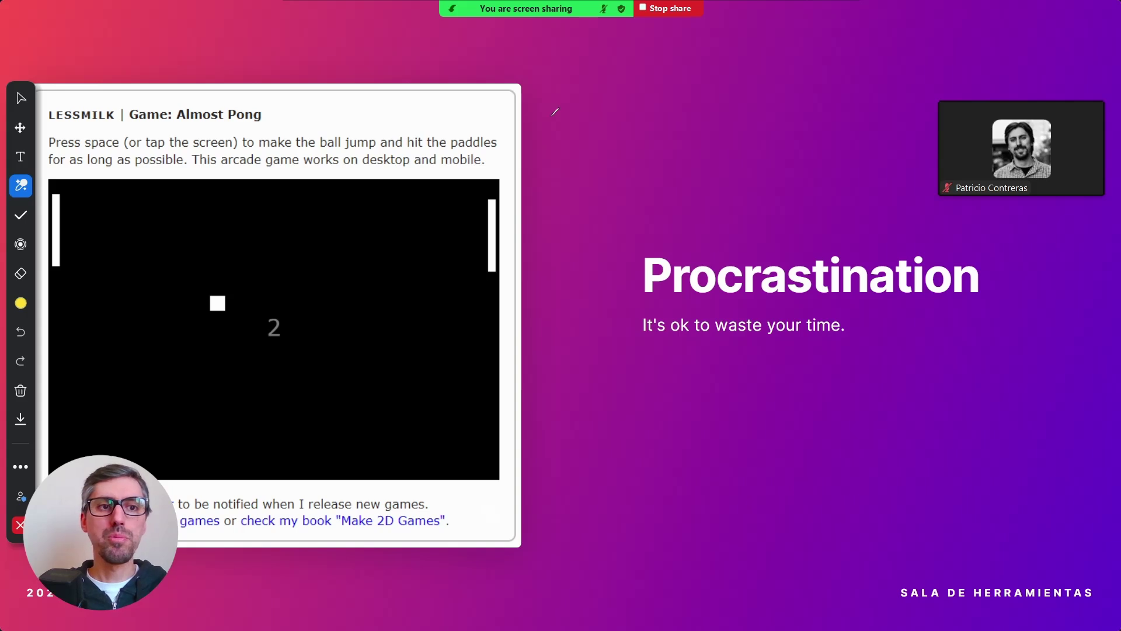
Add the text 'Something' above the Procrastination title and select it.
click(23, 158)
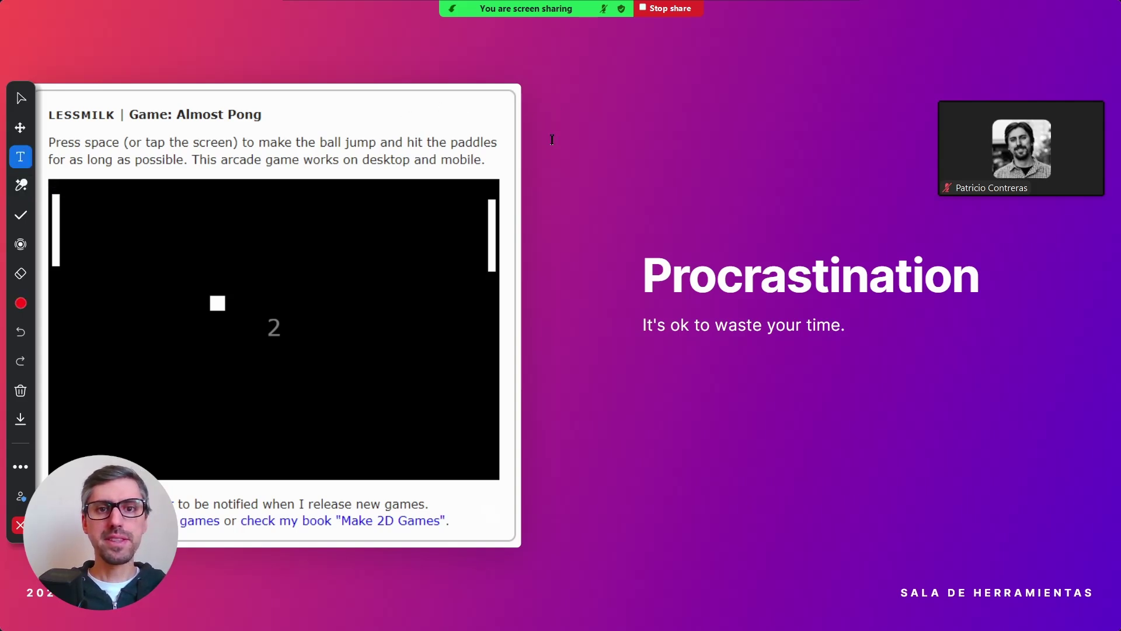
click(551, 139)
text(Some)
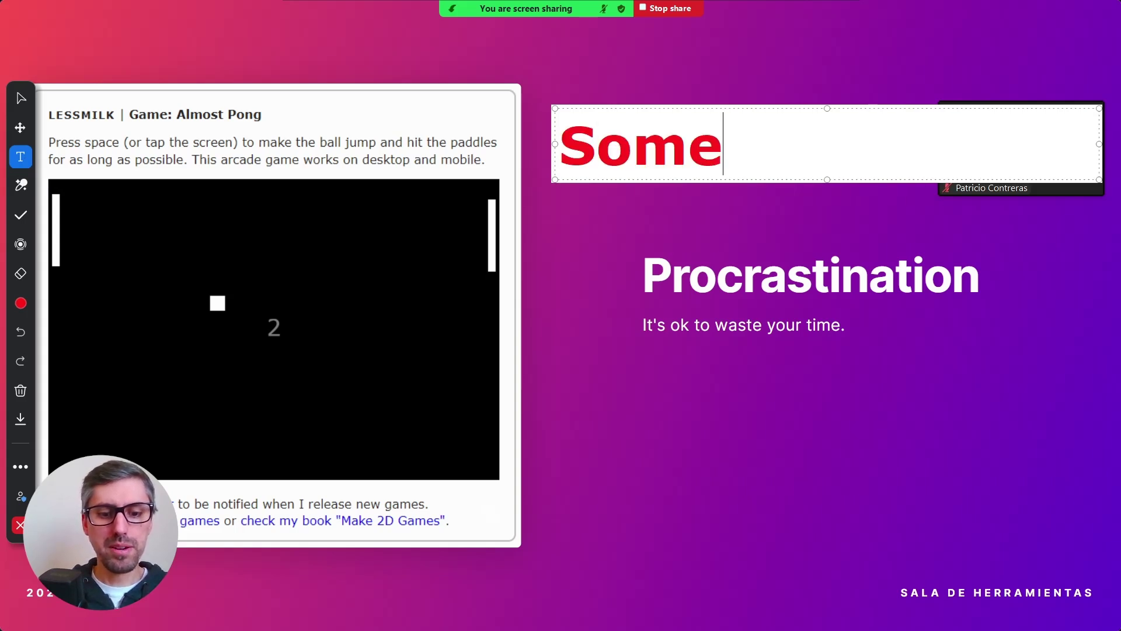
text(thing)
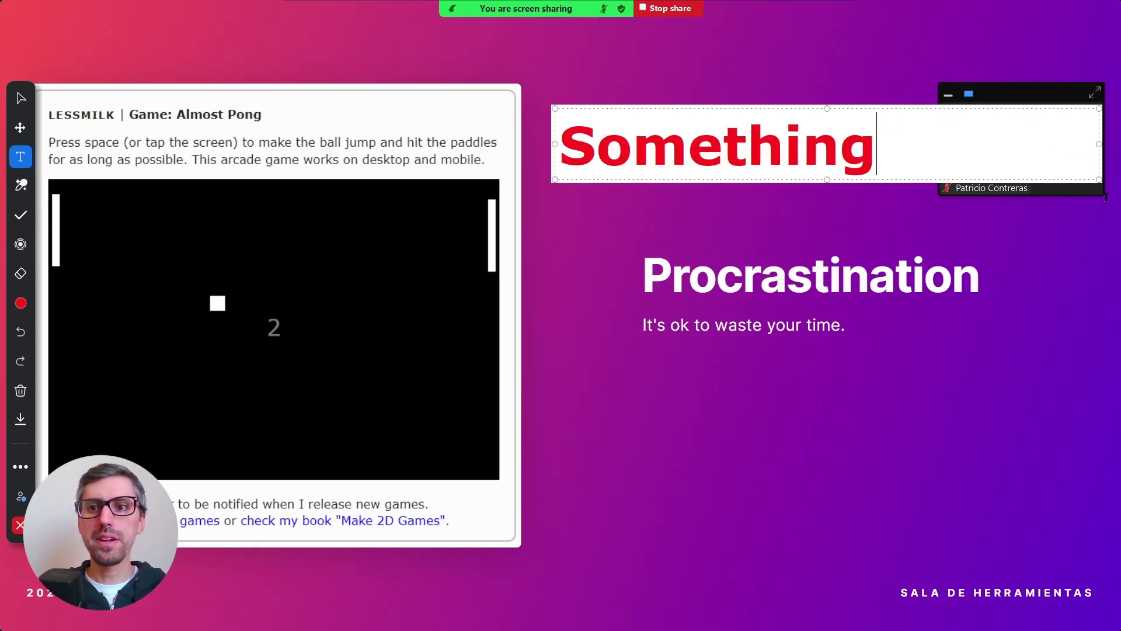
drag(1099, 179, 912, 362)
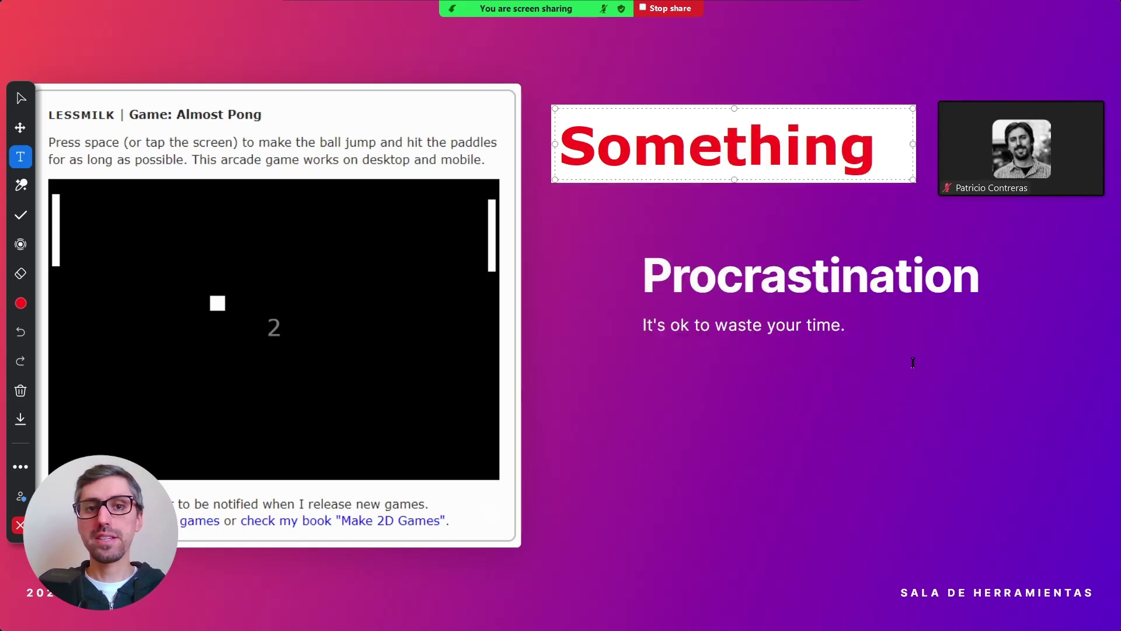
double_click(666, 162)
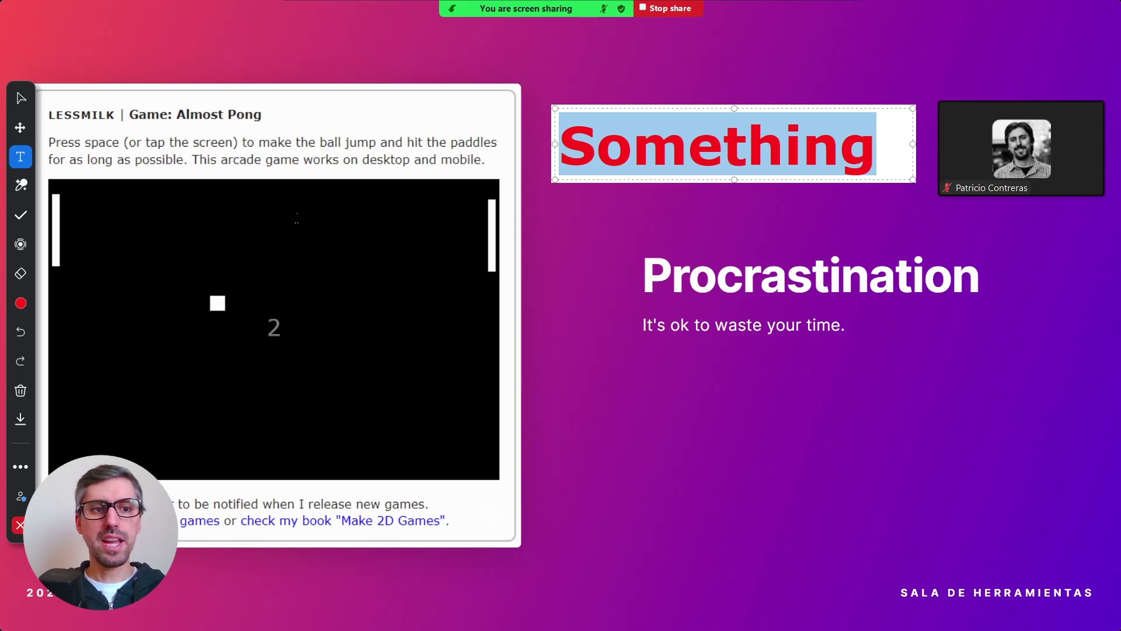
Format the 'Something' text as yellow, bold, size 60.
click(21, 305)
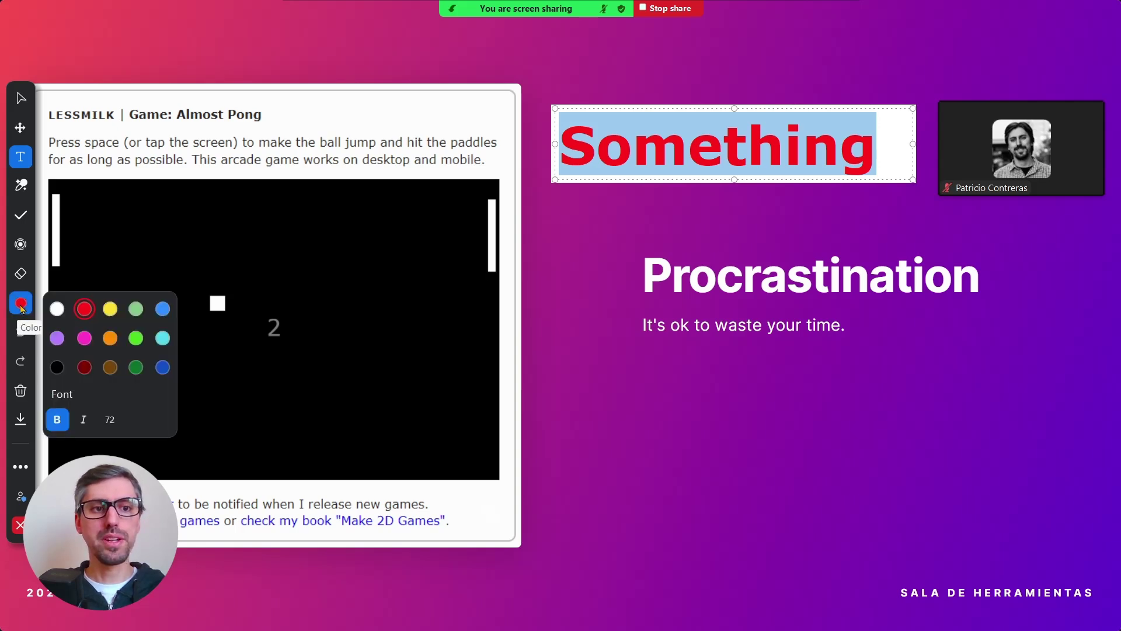
click(109, 308)
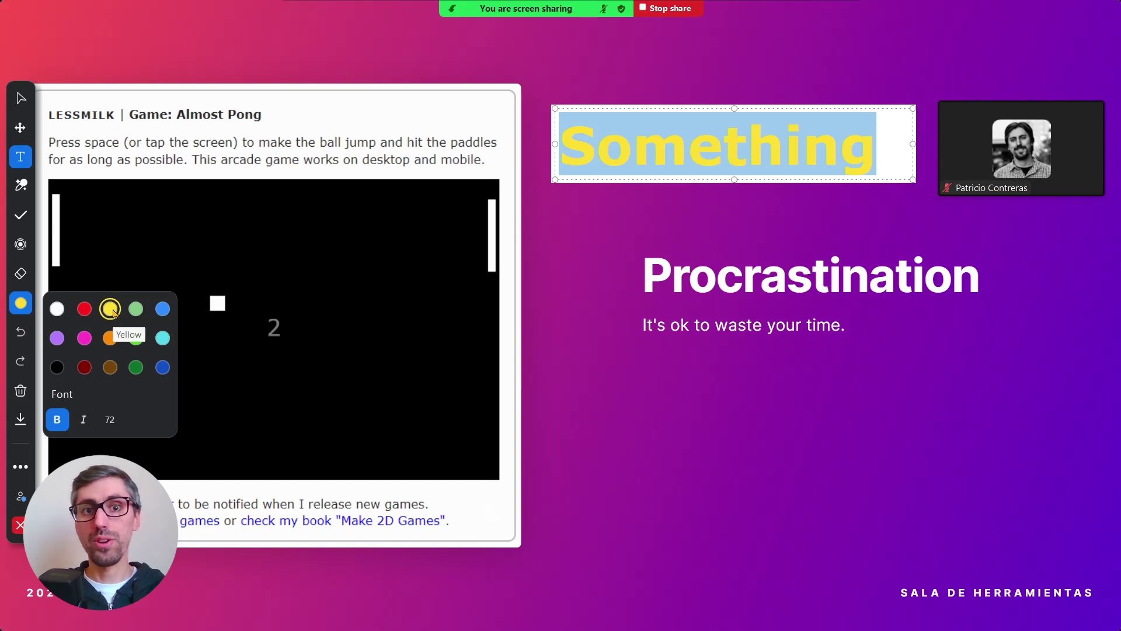
click(57, 419)
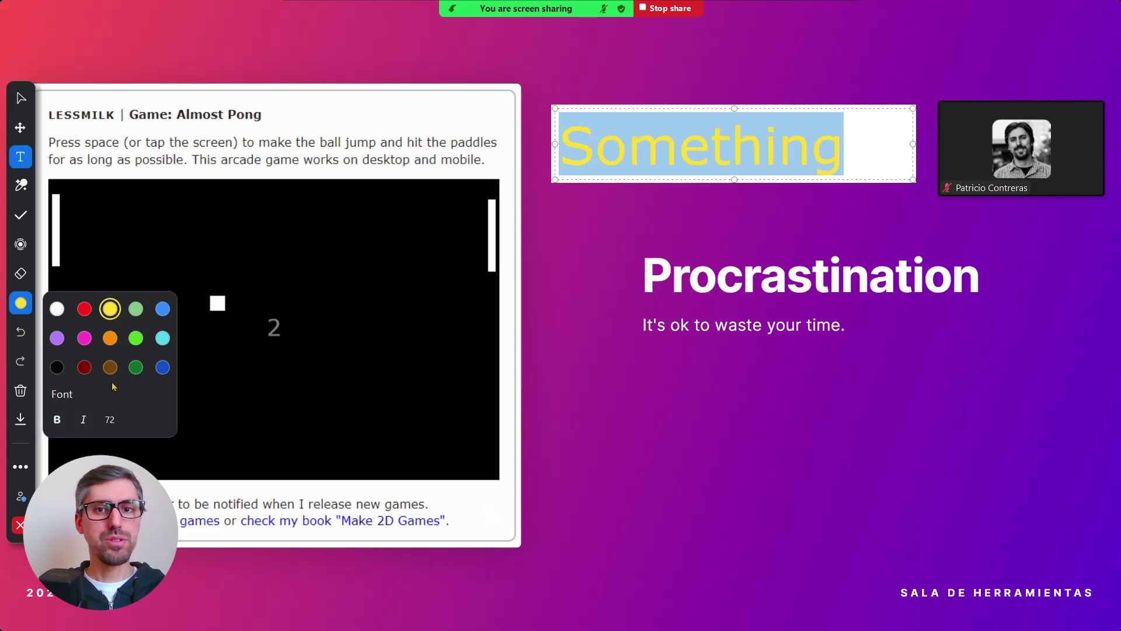
click(56, 419)
click(109, 419)
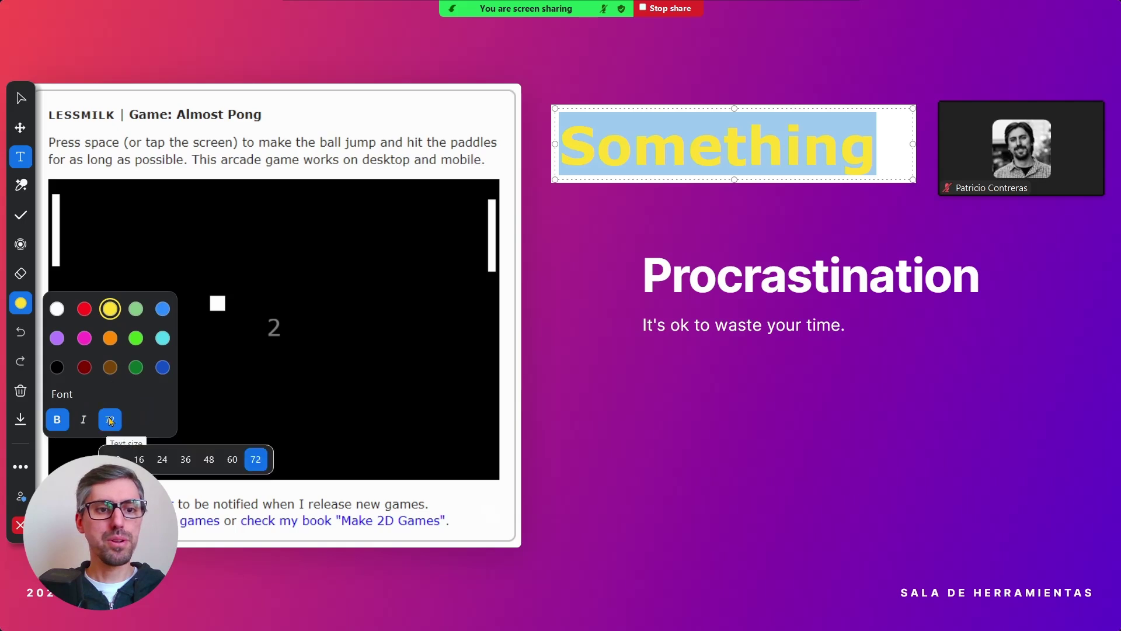
click(185, 460)
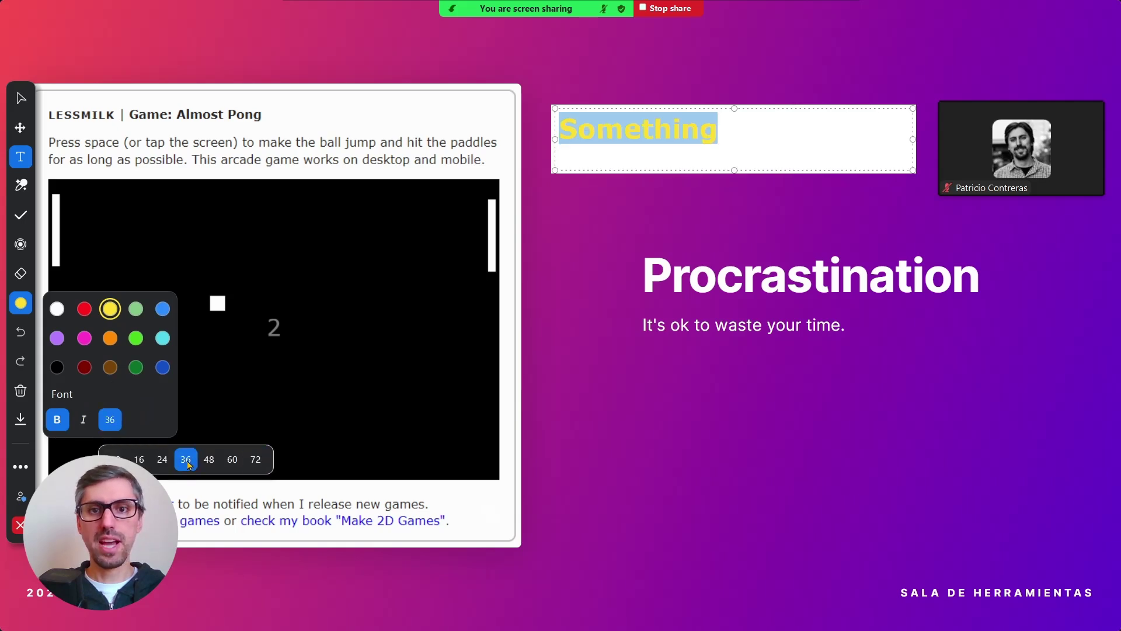
click(232, 459)
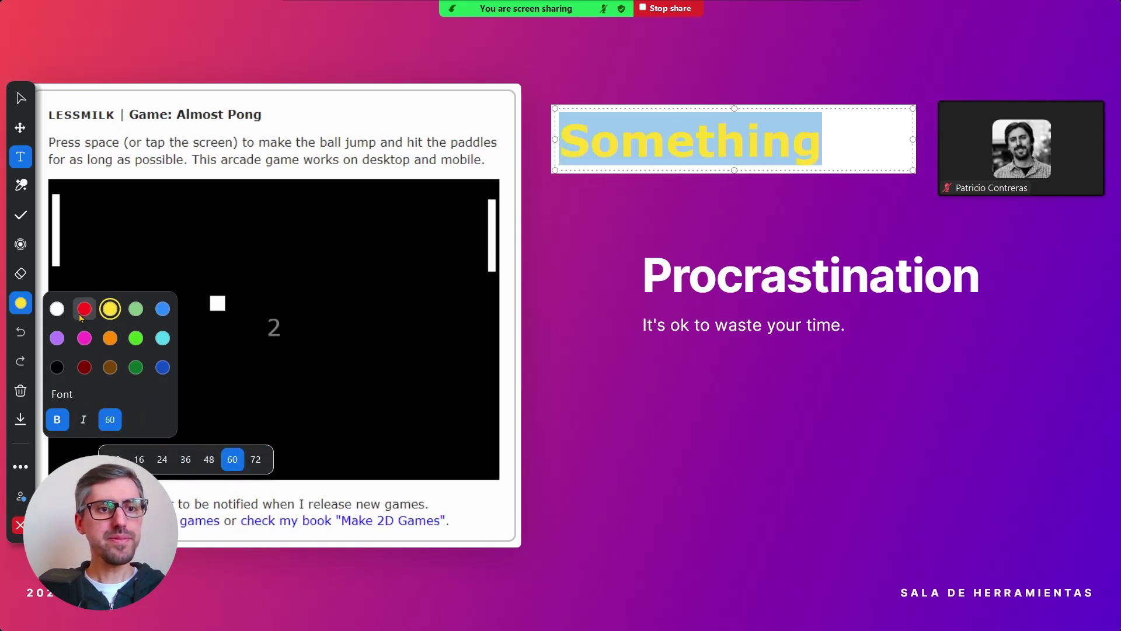
click(20, 157)
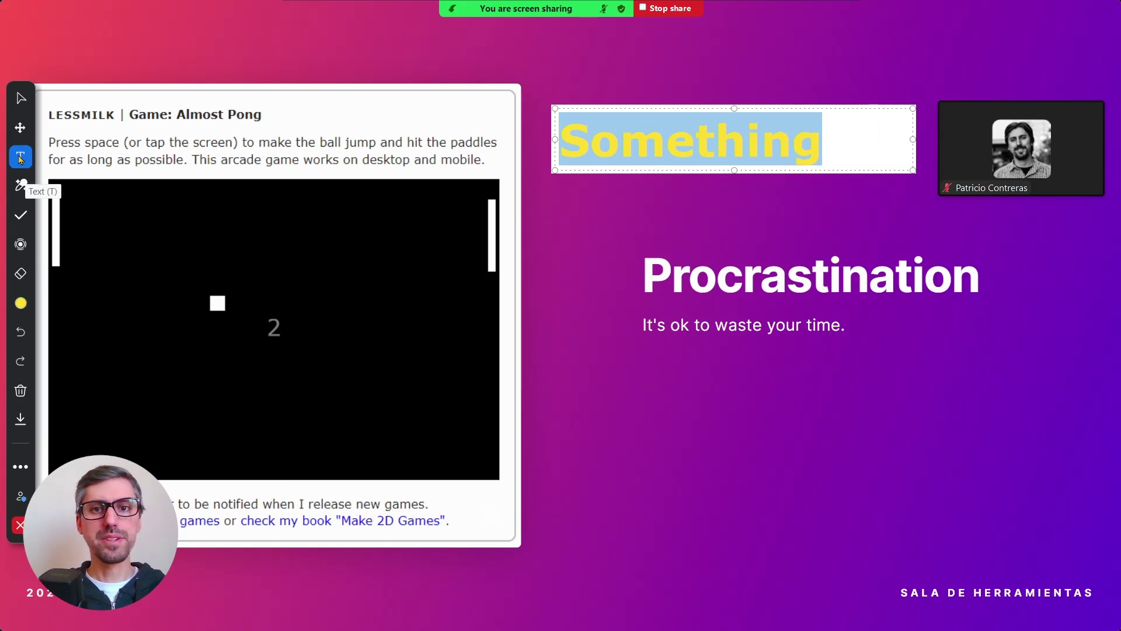
click(21, 98)
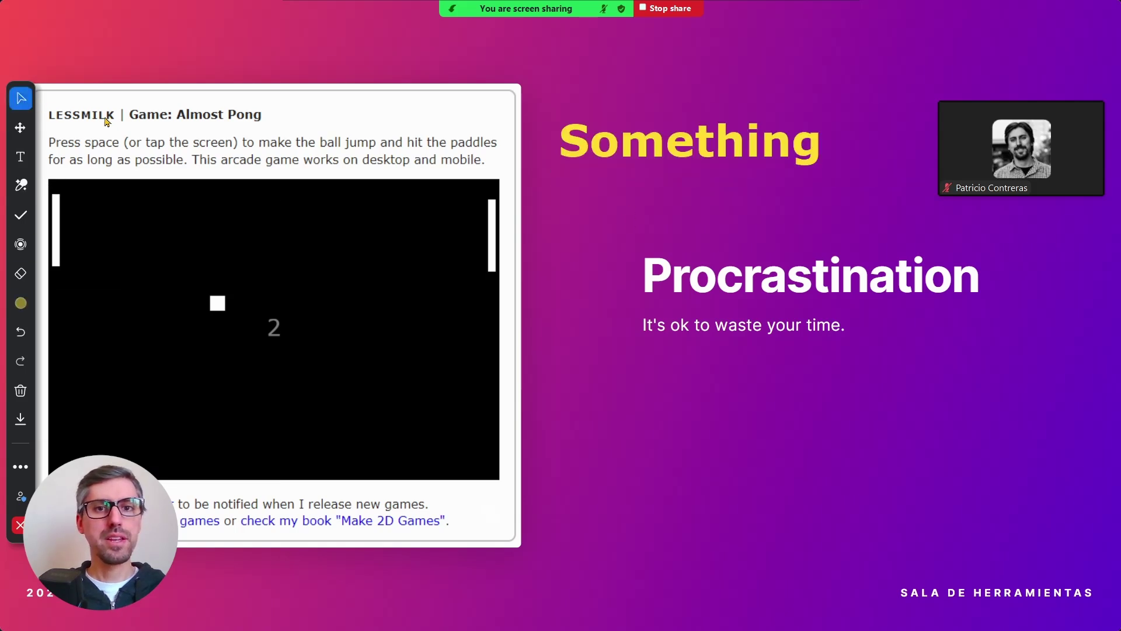
Move the 'Something' annotation to sit just above the Procrastination title.
click(20, 127)
click(676, 143)
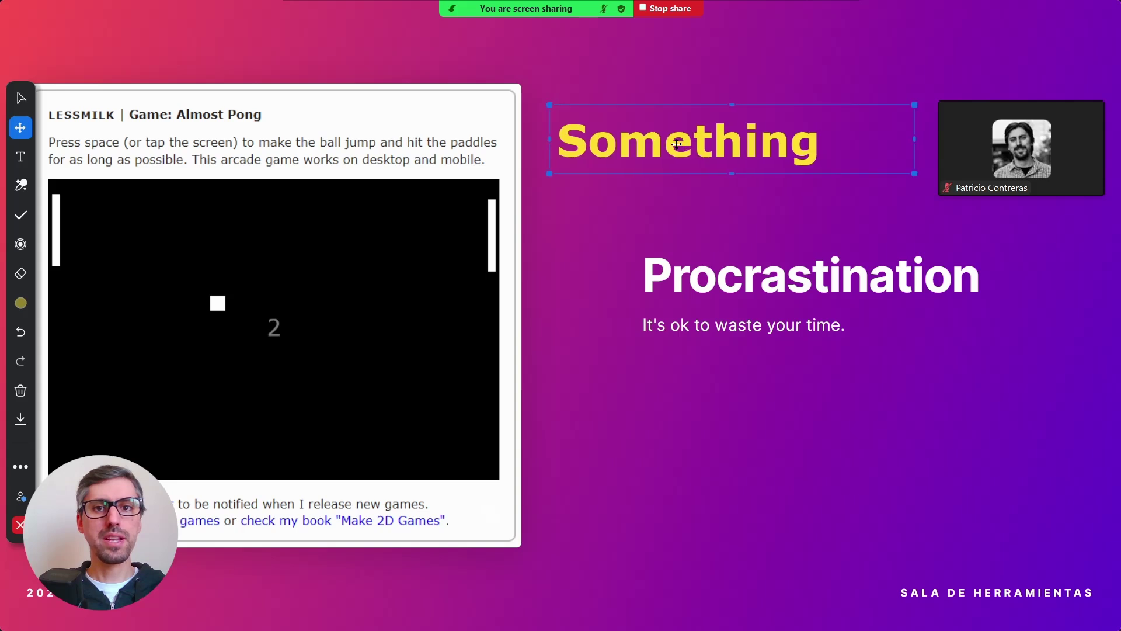
mouse_move(676, 144)
mouse_down()
mouse_move(531, 250)
mouse_move(360, 108)
mouse_move(602, 202)
mouse_move(677, 201)
mouse_move(586, 155)
mouse_move(698, 133)
mouse_up()
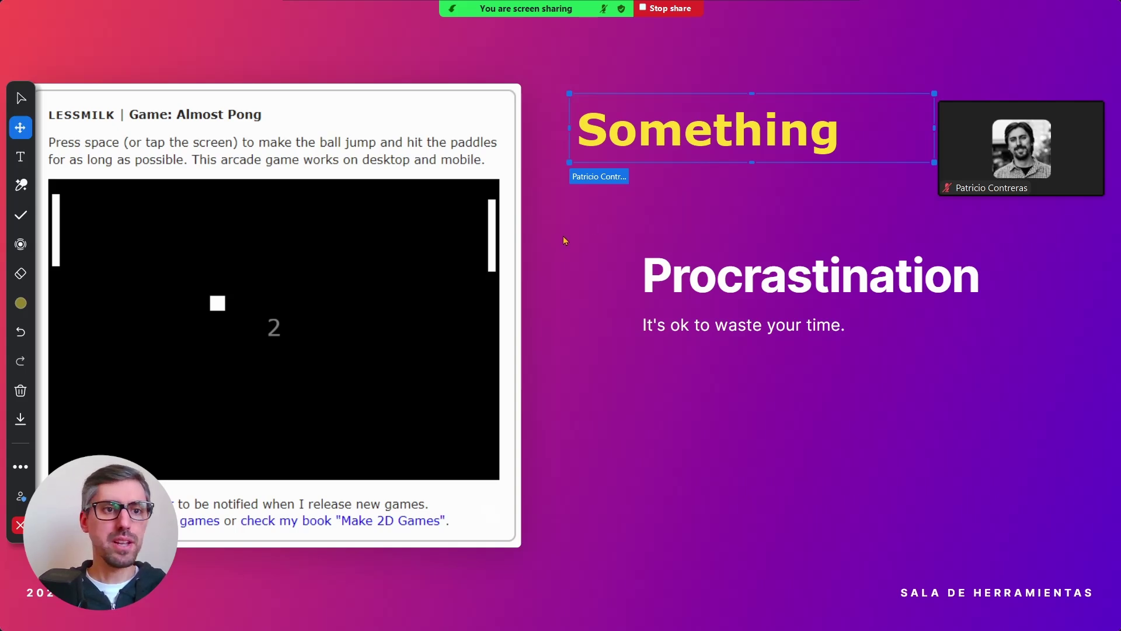
Circle the Pong game area right of the 2 with the yellow pen.
click(22, 193)
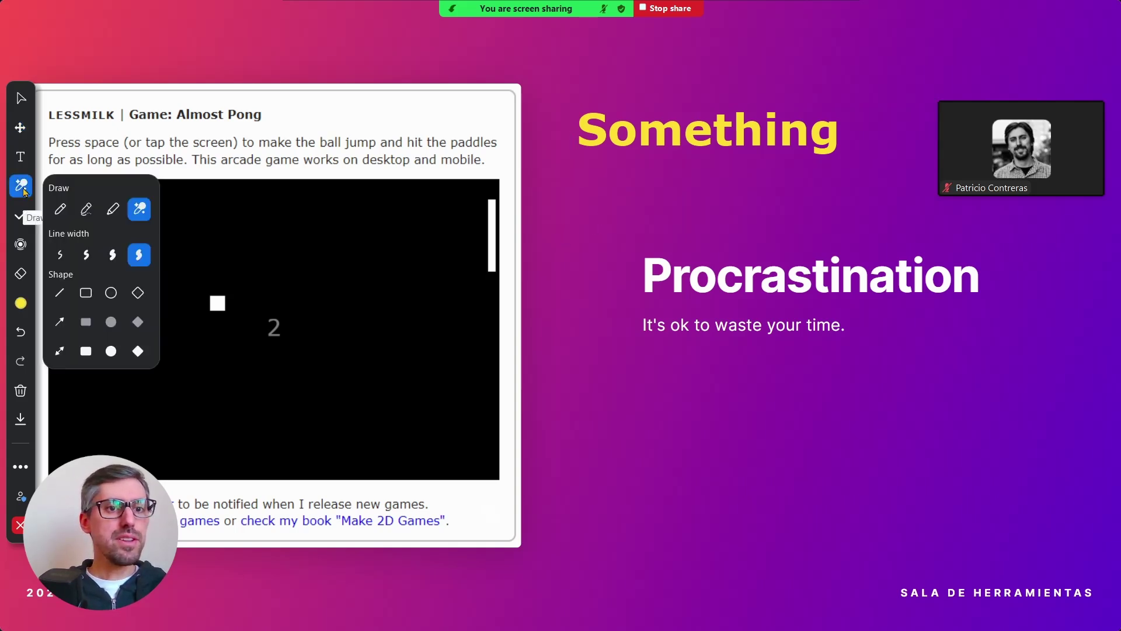
click(68, 213)
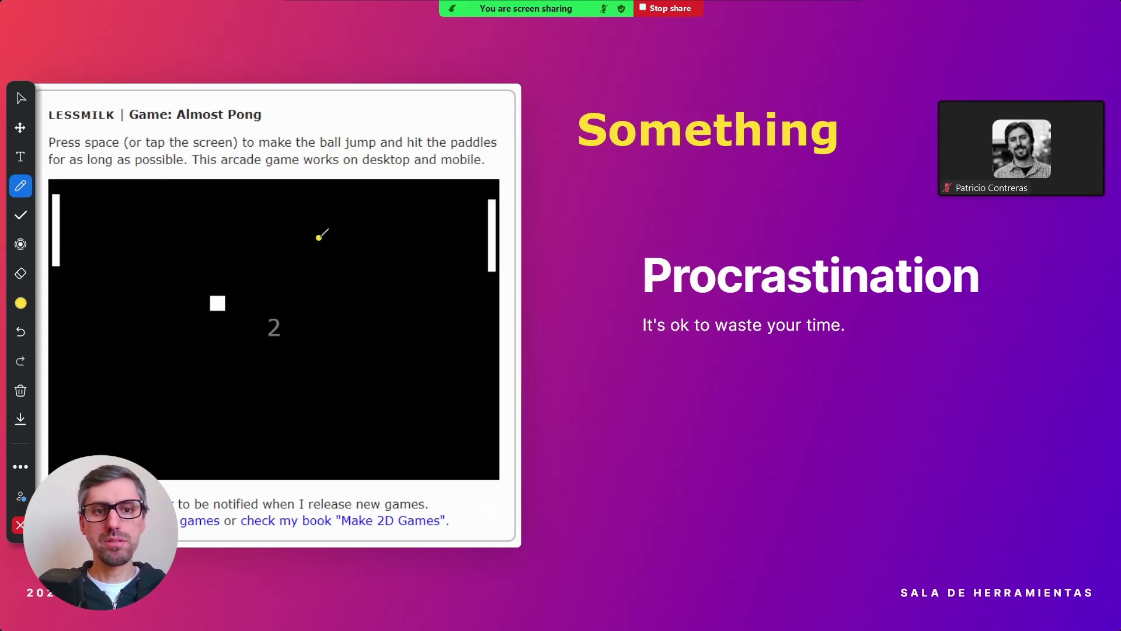
mouse_move(318, 237)
mouse_down()
mouse_move(400, 221)
mouse_move(315, 240)
mouse_up()
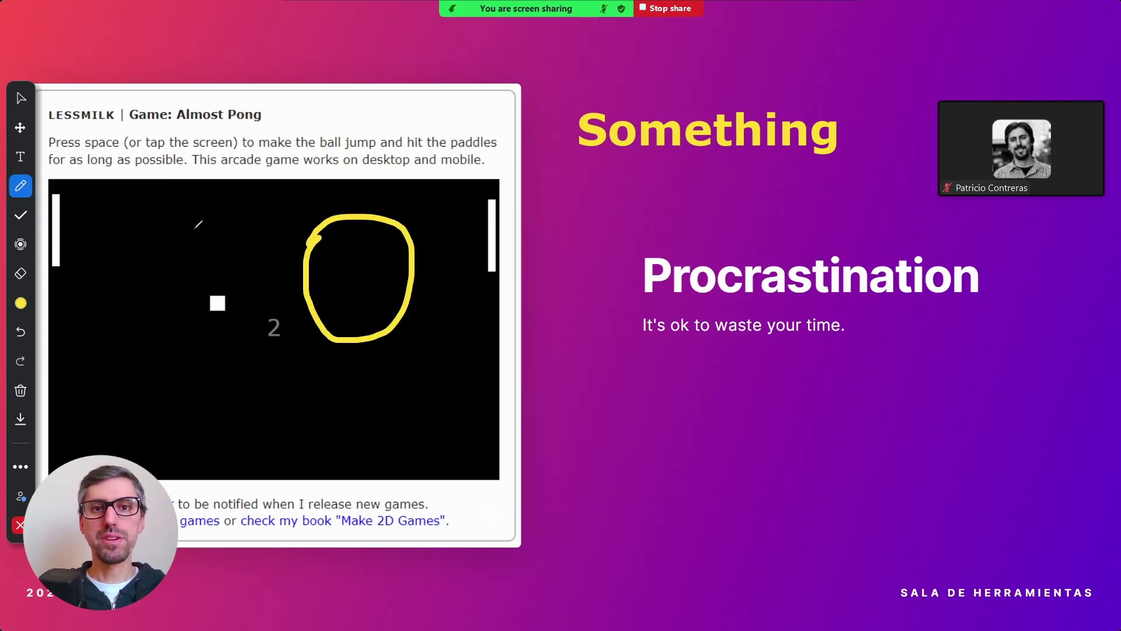
Draw a temporary vanishing-pen loop around the Procrastination title.
click(22, 188)
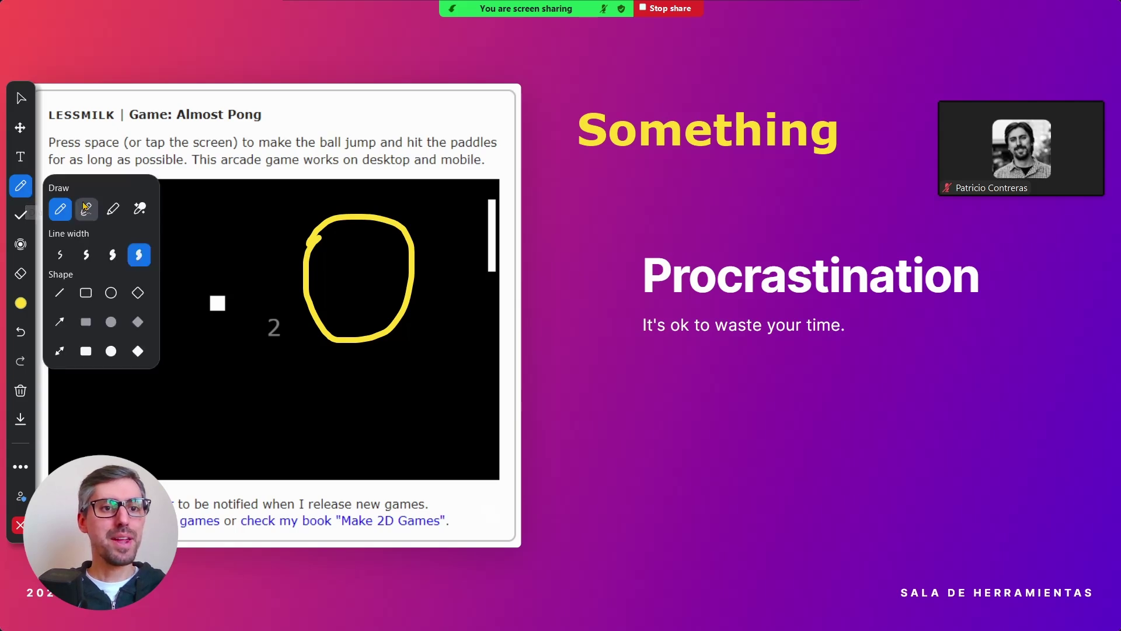
click(87, 209)
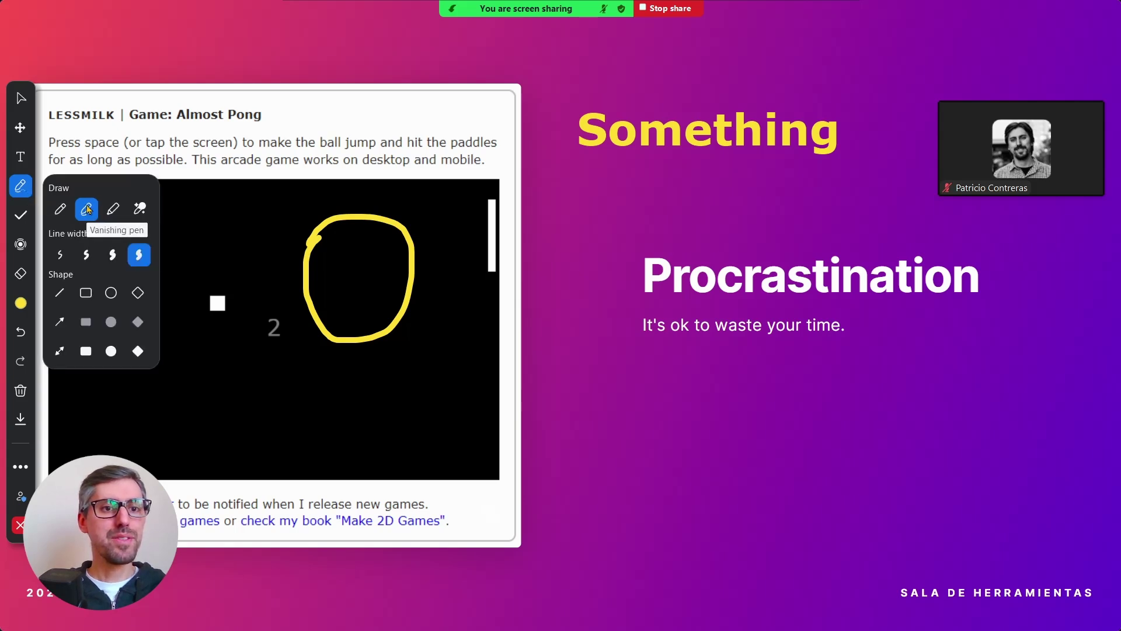
click(630, 306)
mouse_move(630, 306)
mouse_down()
mouse_move(932, 313)
mouse_move(975, 229)
mouse_move(649, 233)
mouse_move(610, 285)
mouse_up()
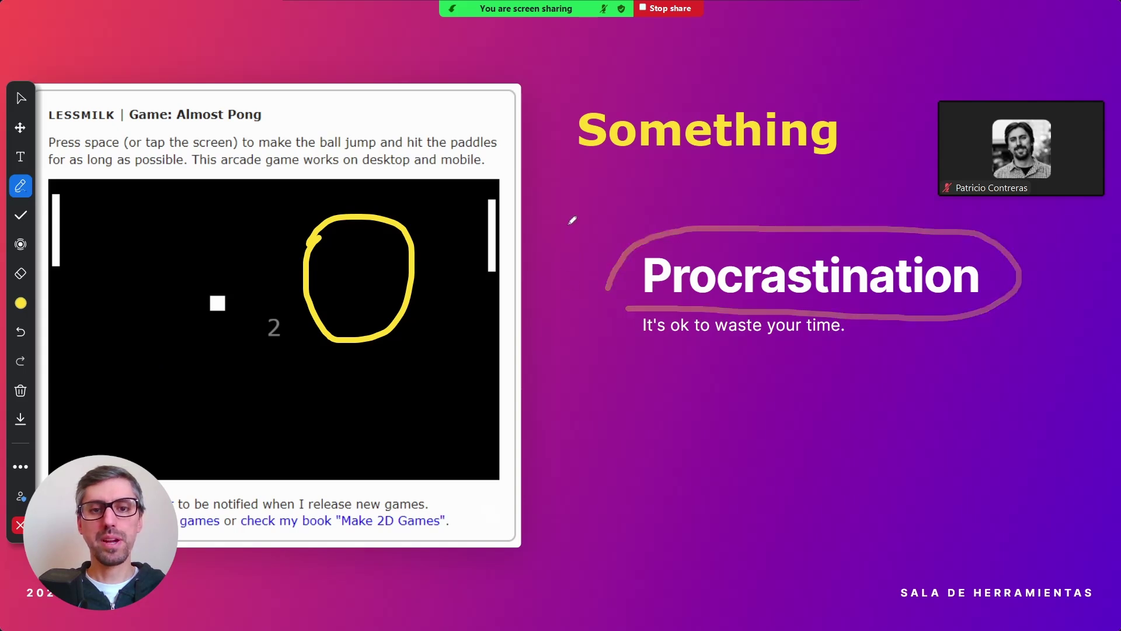
Highlight the tagline 'It's ok to waste your time' with the highlighter.
click(21, 187)
click(112, 209)
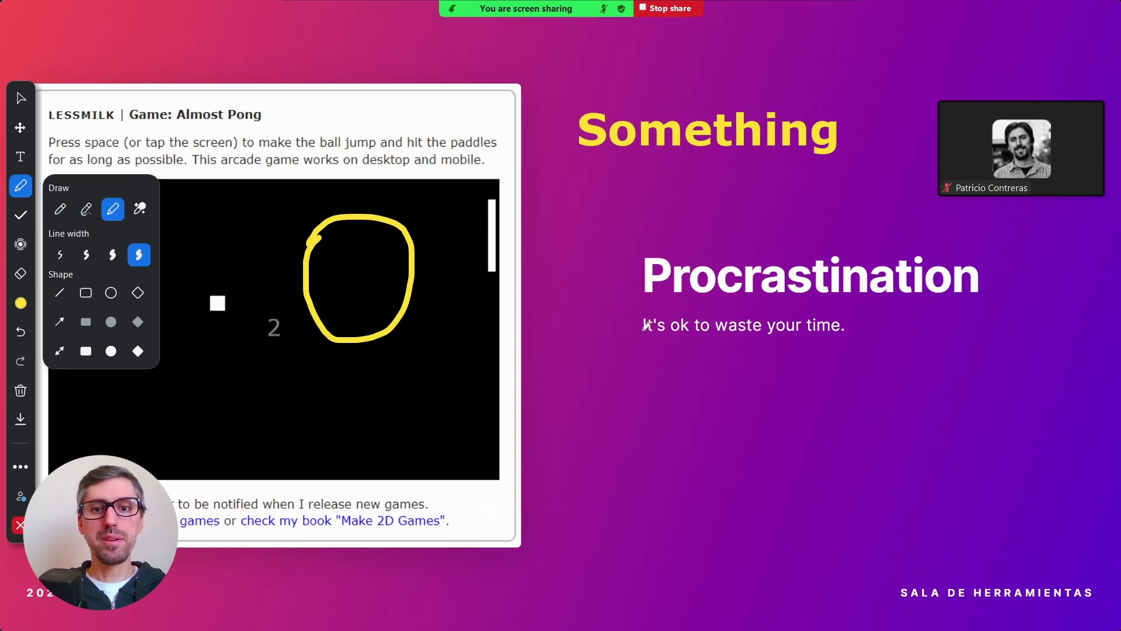
drag(638, 328, 858, 328)
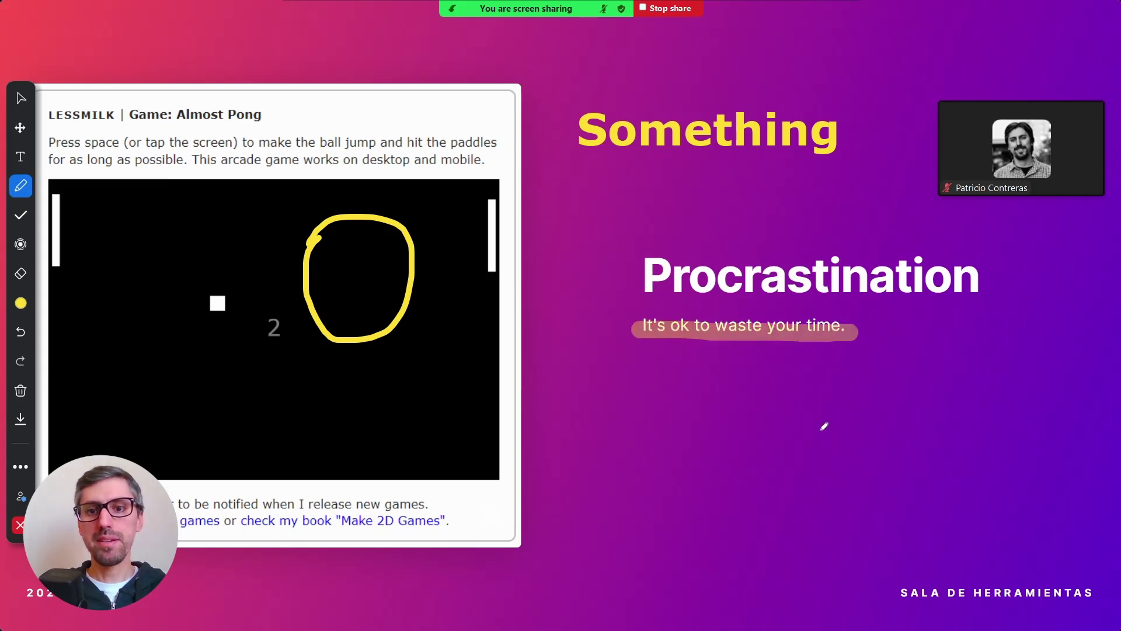
click(21, 187)
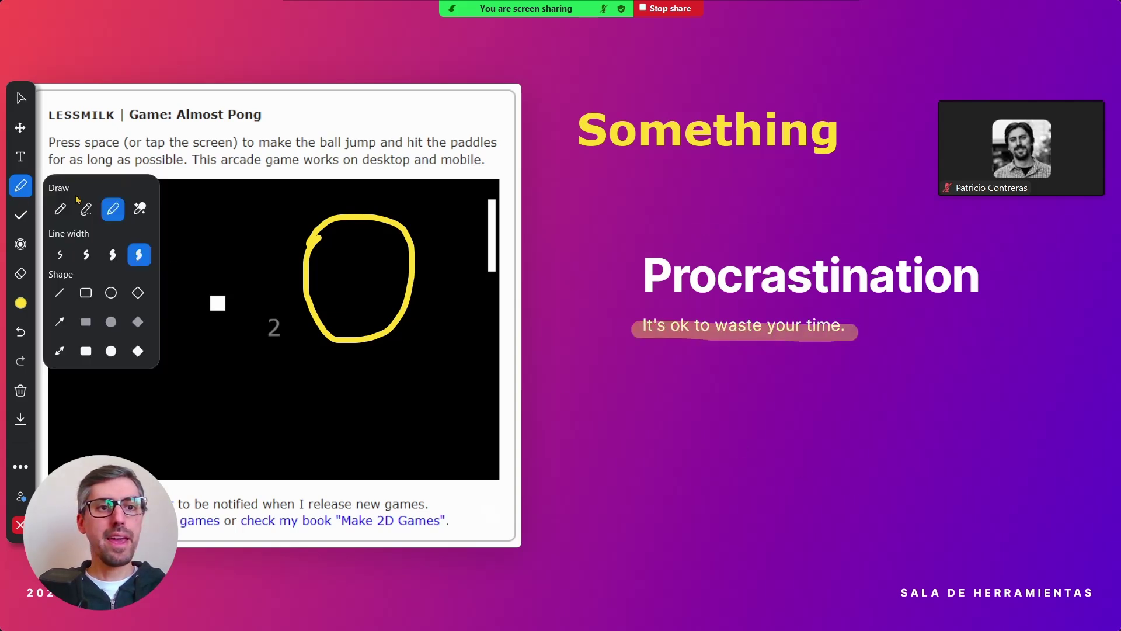
Sketch a yellow square, circle and triangle with the smart pen near Procrastination and its tagline.
click(142, 213)
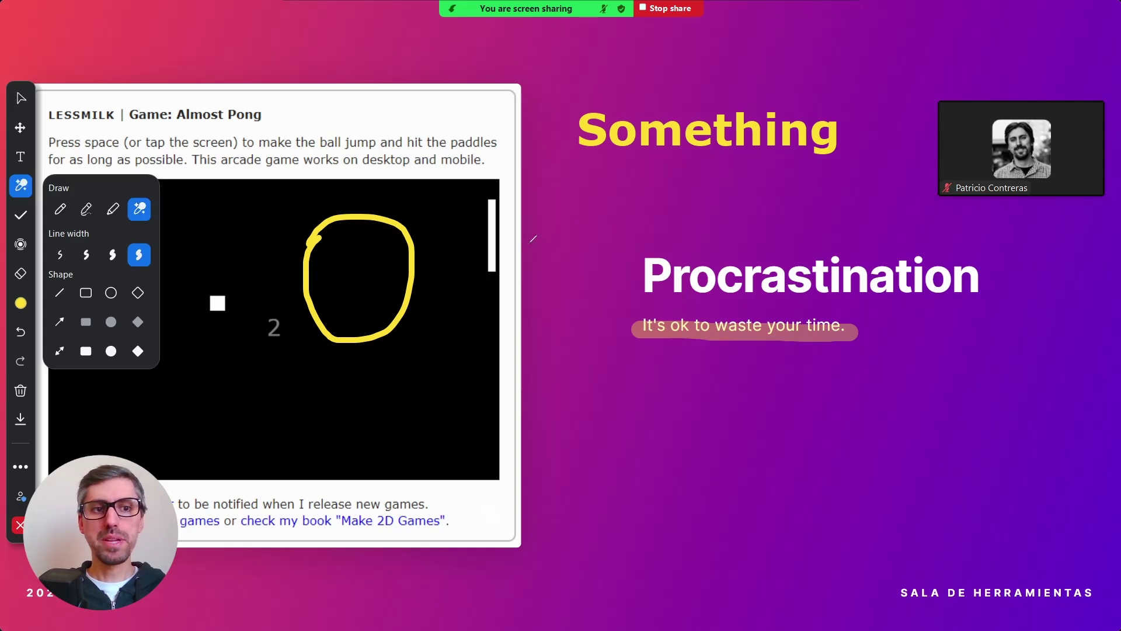
mouse_move(545, 245)
mouse_down()
mouse_move(549, 181)
mouse_move(622, 273)
mouse_move(543, 259)
mouse_up()
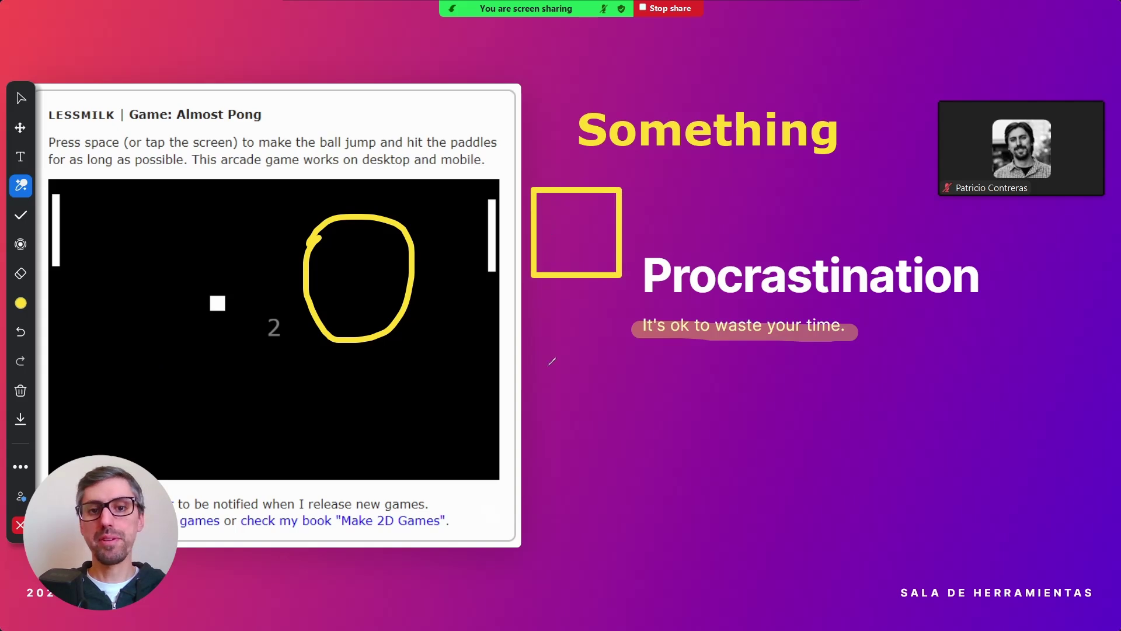
mouse_move(581, 394)
mouse_down()
mouse_move(644, 446)
mouse_move(571, 381)
mouse_up()
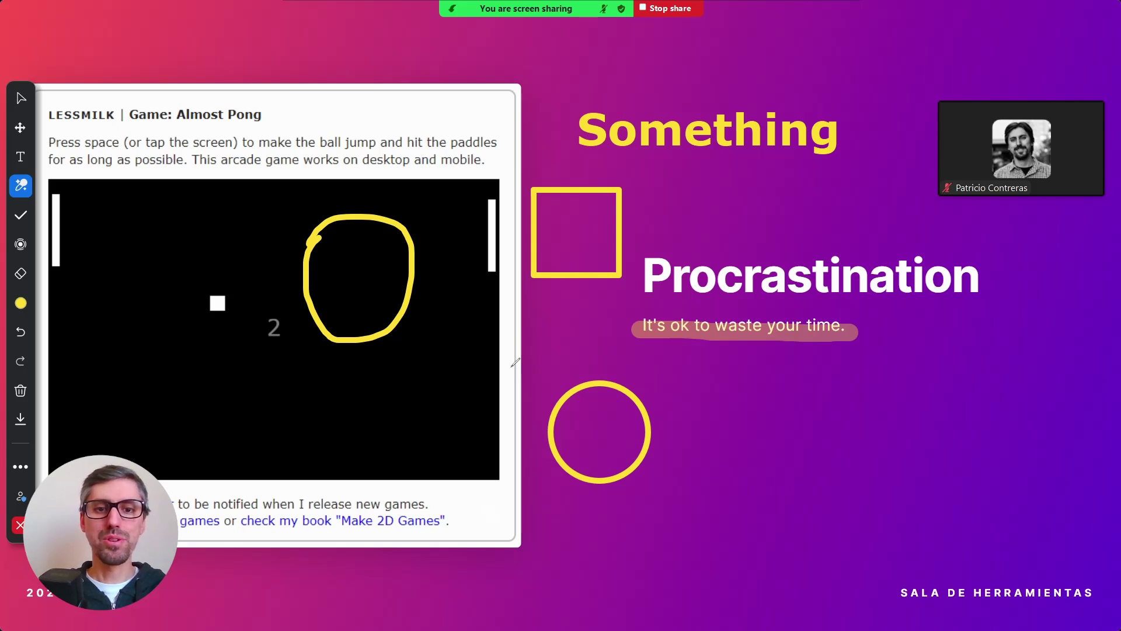
mouse_move(747, 485)
mouse_down()
mouse_move(825, 514)
mouse_move(740, 509)
mouse_up()
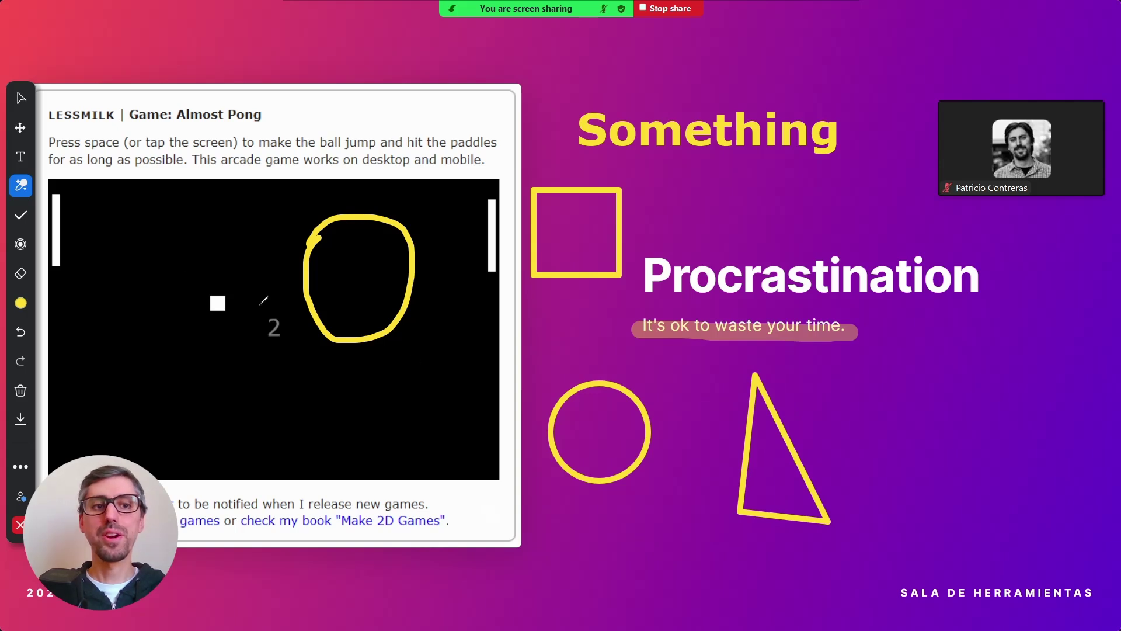
click(20, 191)
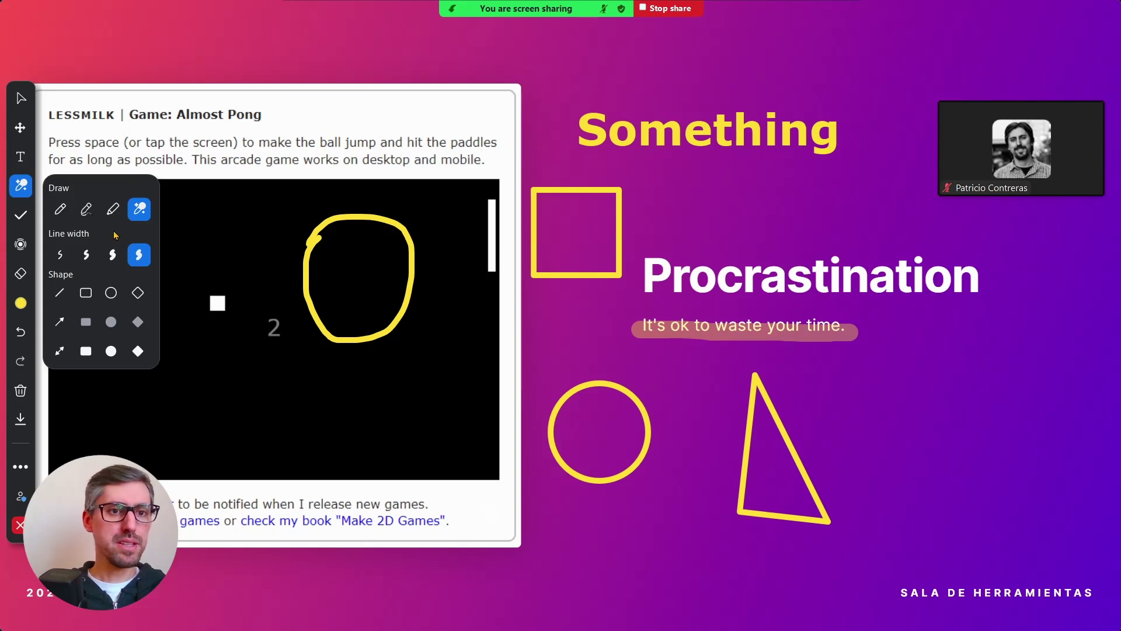
Draw a straight yellow line across the lower game area and an arrow toward the square.
click(59, 292)
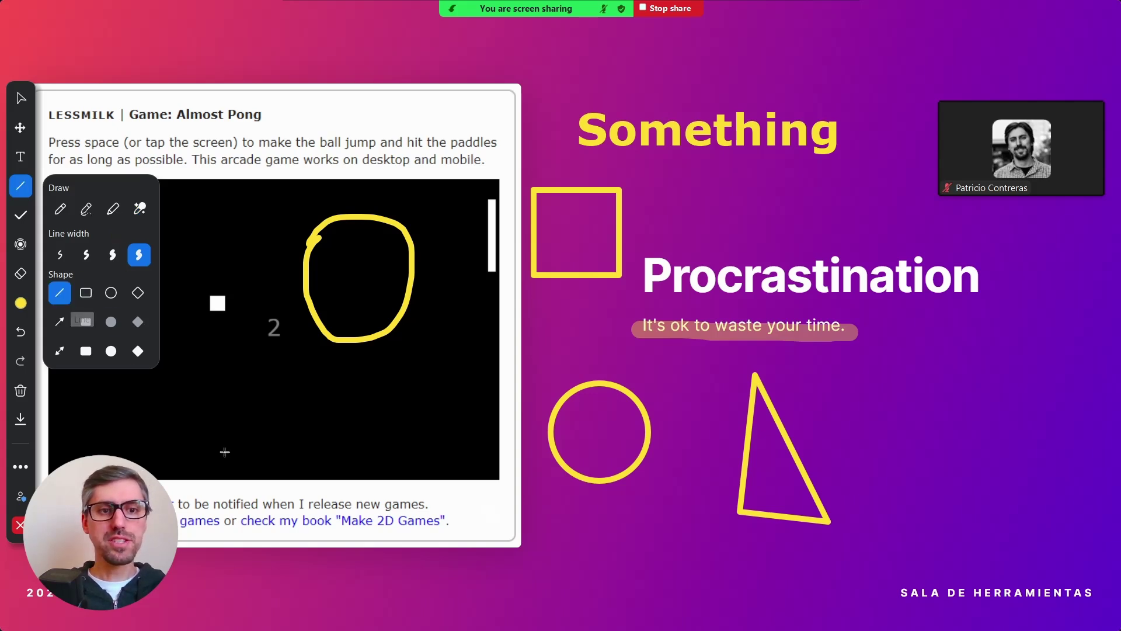
drag(187, 432, 525, 538)
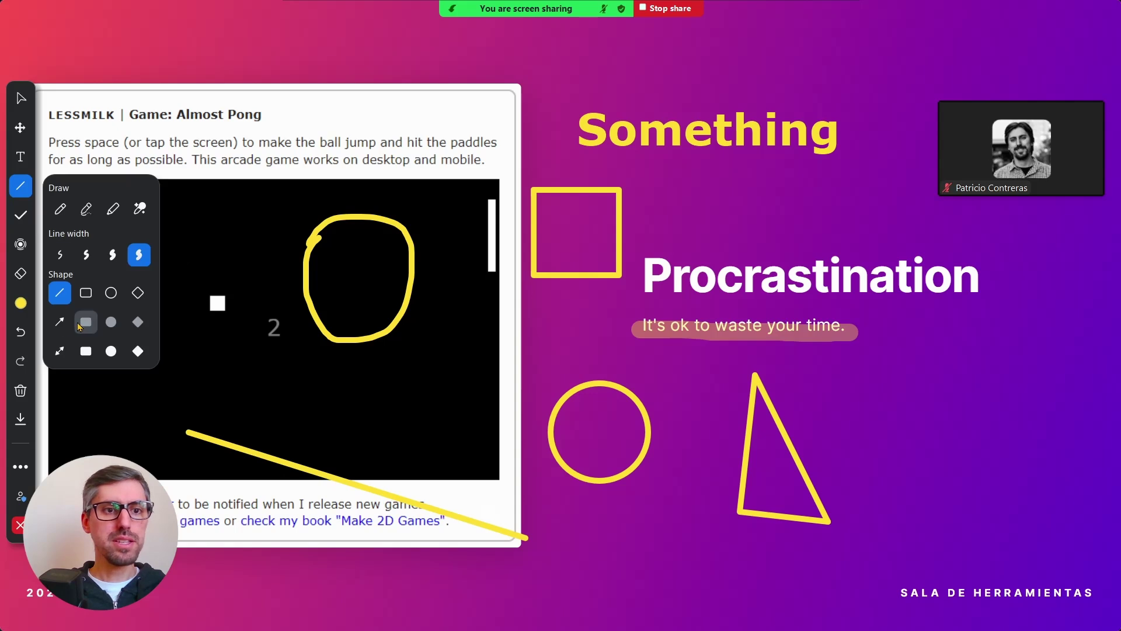
click(59, 322)
drag(345, 413, 573, 309)
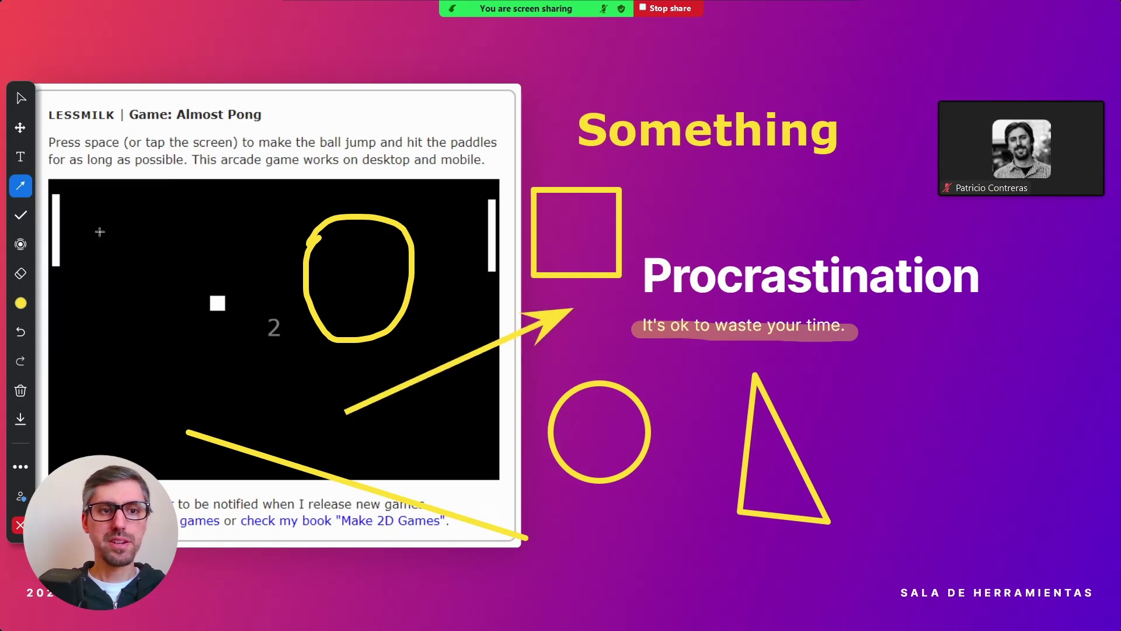
Draw a large yellow diamond to the right of the title.
click(21, 186)
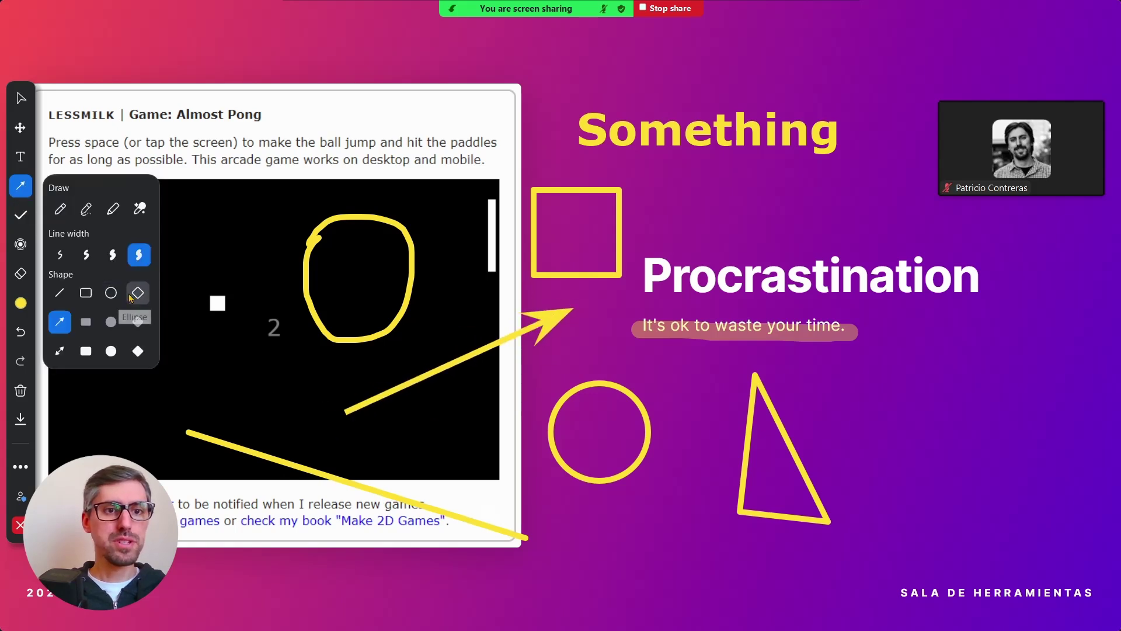
click(137, 292)
mouse_move(821, 220)
mouse_down()
mouse_move(961, 408)
mouse_move(1018, 317)
mouse_move(450, 321)
mouse_move(1027, 432)
mouse_move(637, 391)
mouse_move(969, 407)
mouse_move(1021, 476)
mouse_move(941, 370)
mouse_move(1021, 471)
mouse_up()
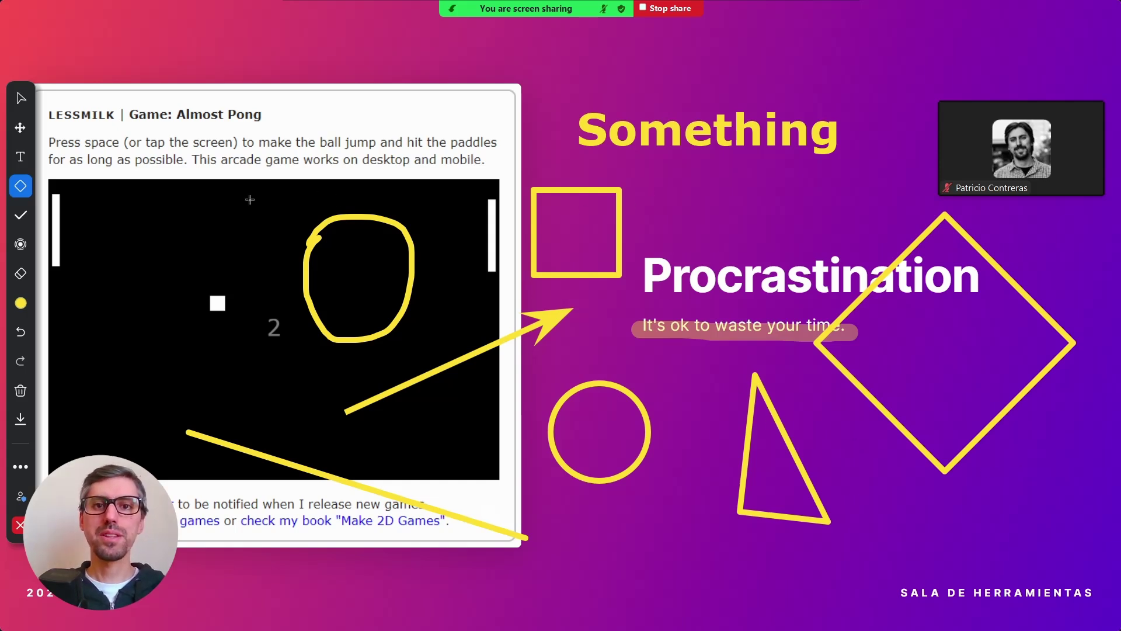
Stamp a small arrow onto the LESSMILK heading.
click(21, 216)
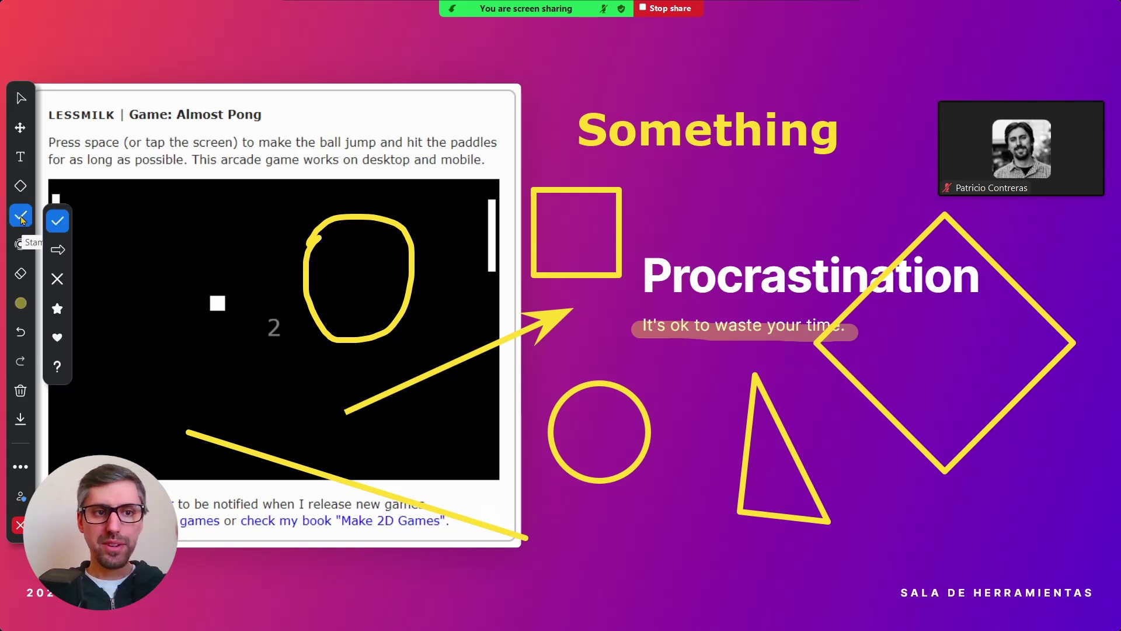
click(57, 250)
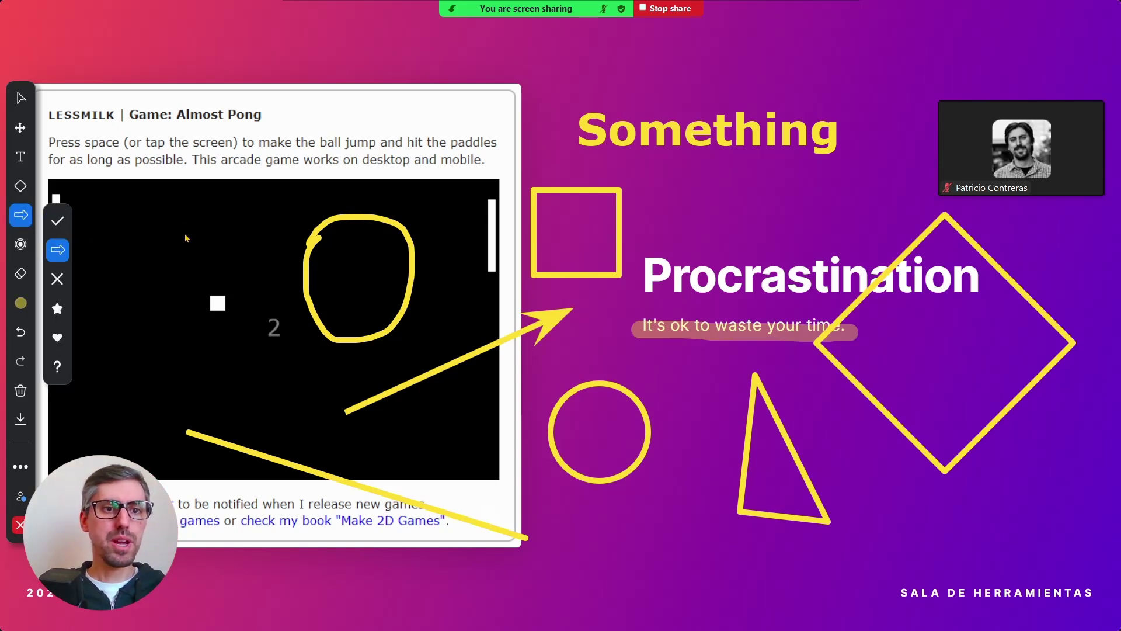
click(108, 115)
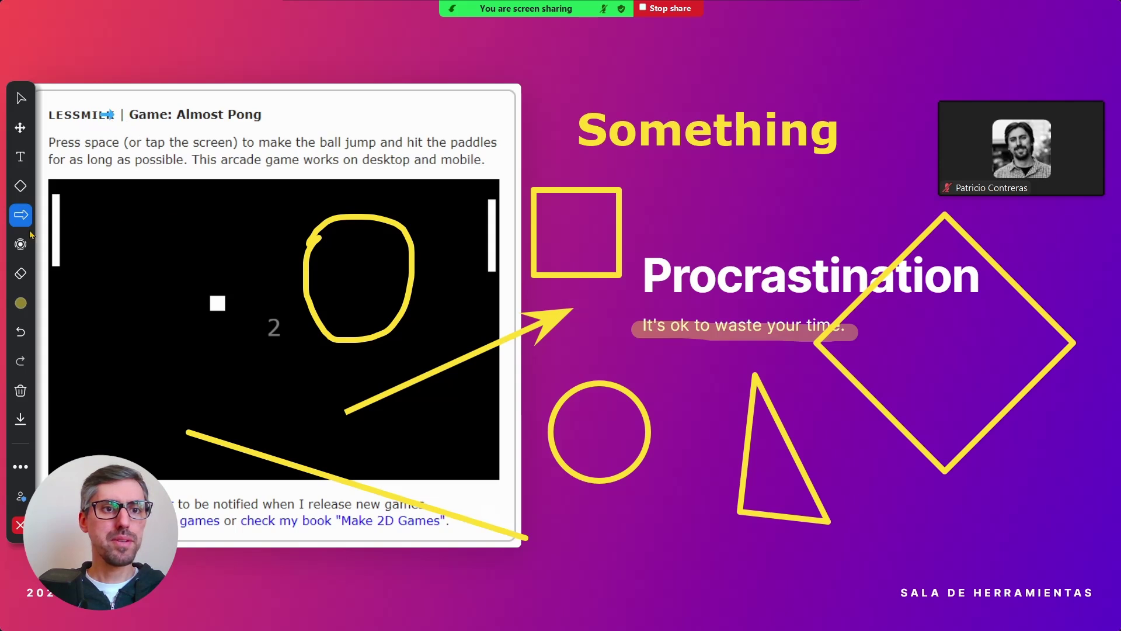
Stamp gold stars to the right of and below the 'Something' text.
click(20, 215)
click(57, 308)
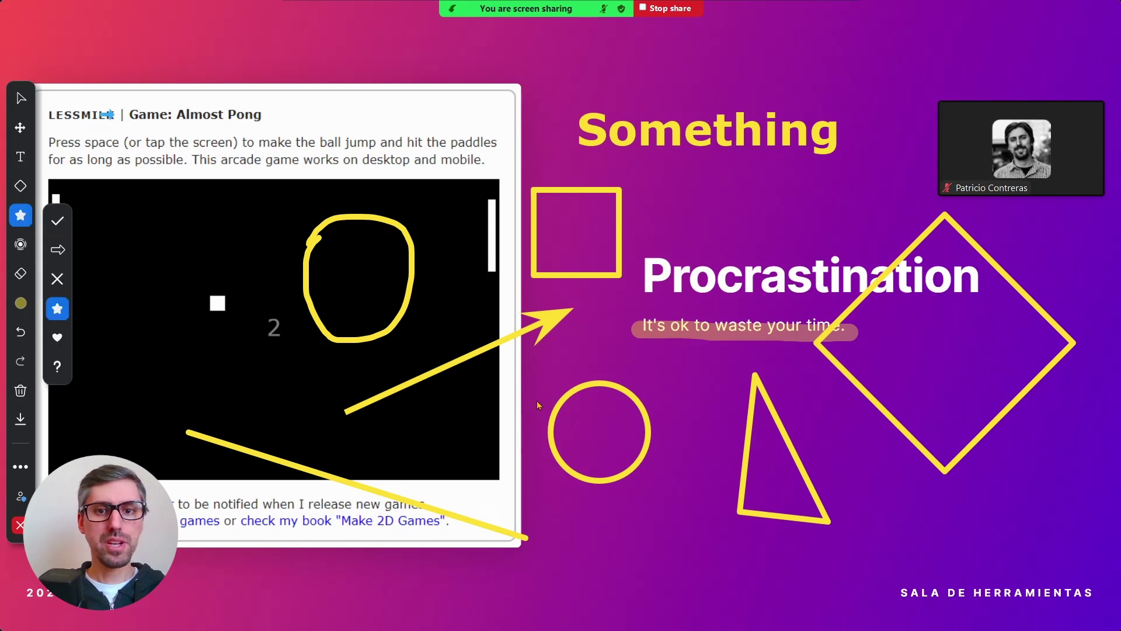
click(864, 137)
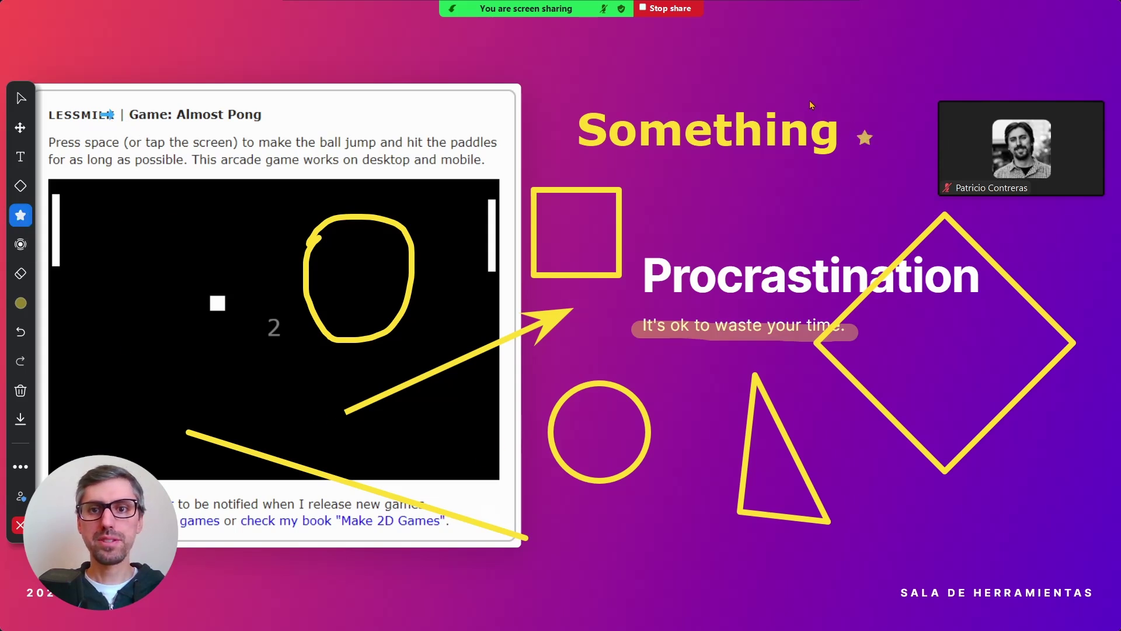
click(804, 183)
click(742, 183)
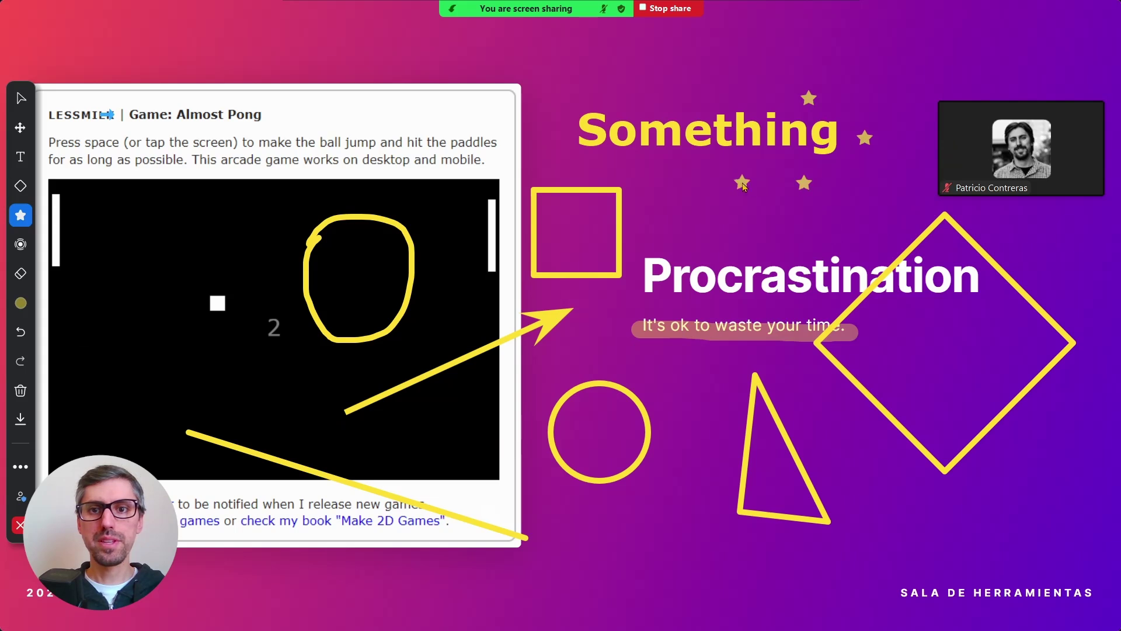
click(17, 216)
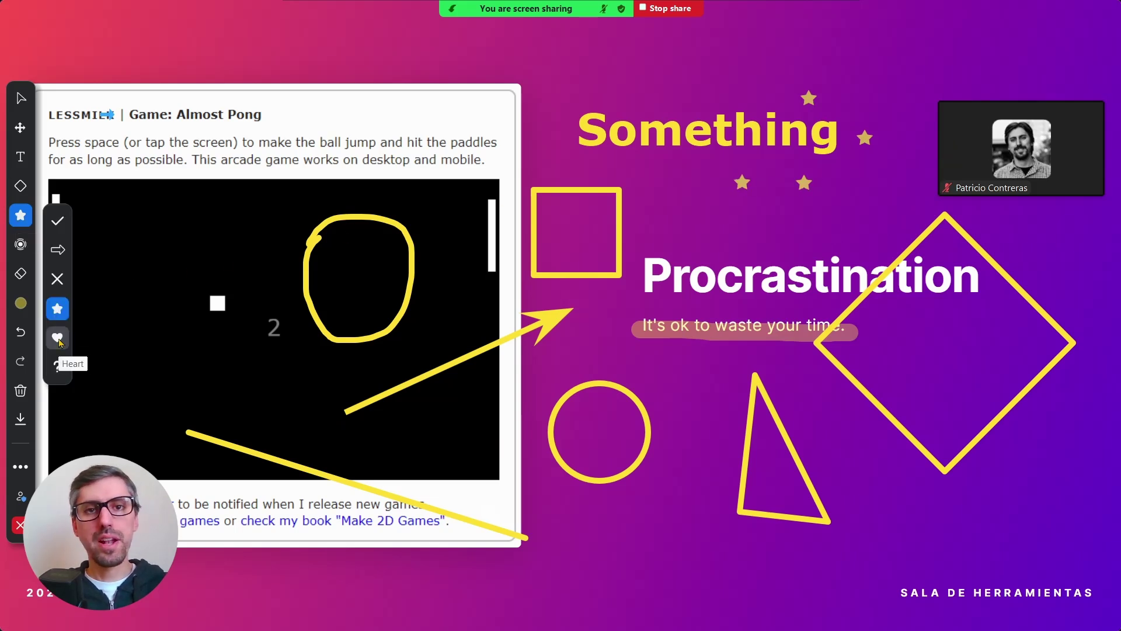
Point the name-labelled arrow at the circle, diamond and game area, ending at the game page top.
click(21, 245)
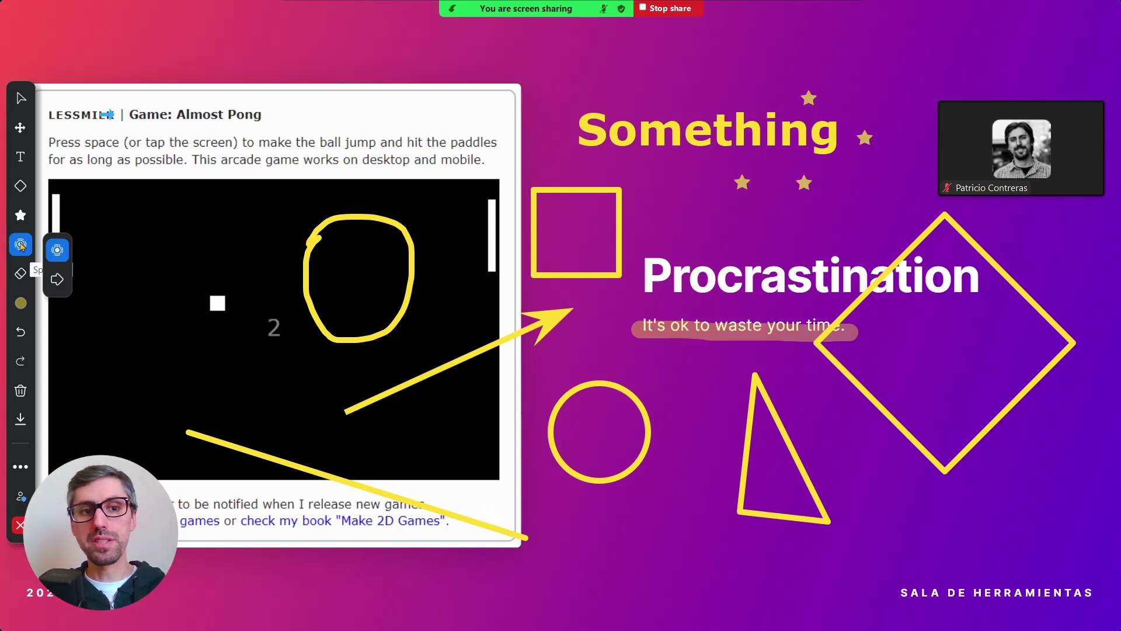
click(57, 279)
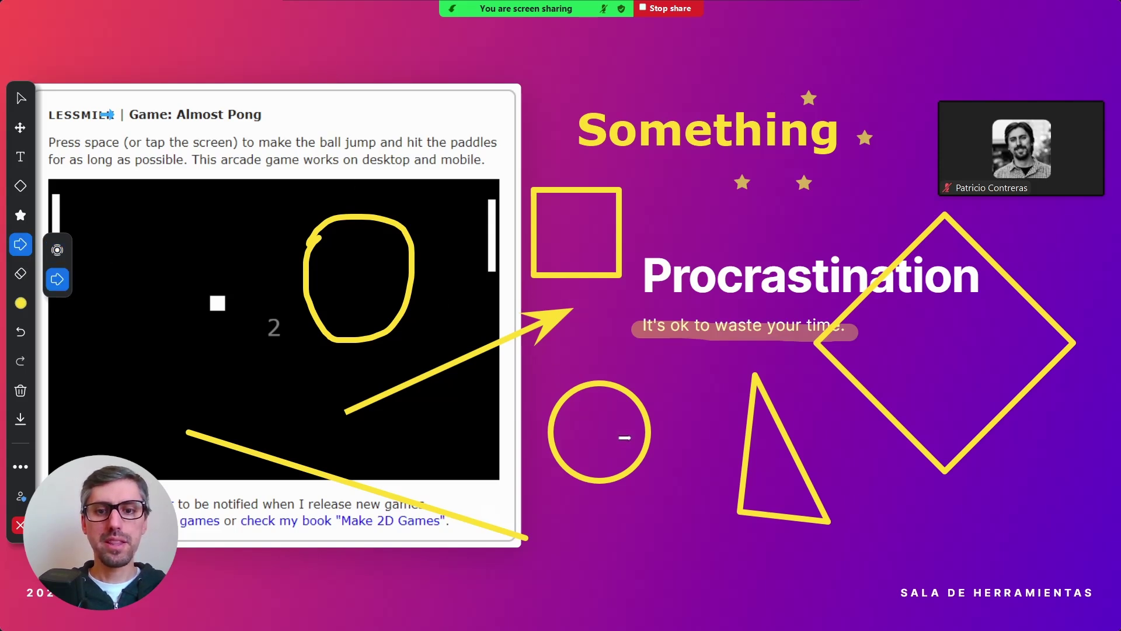
click(523, 435)
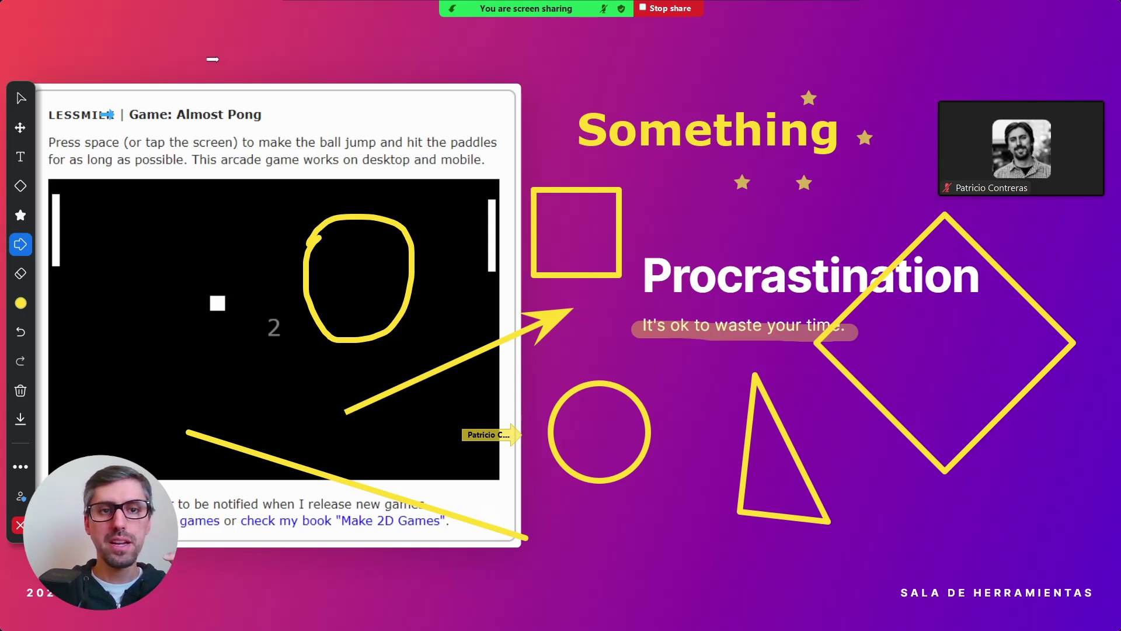
click(215, 59)
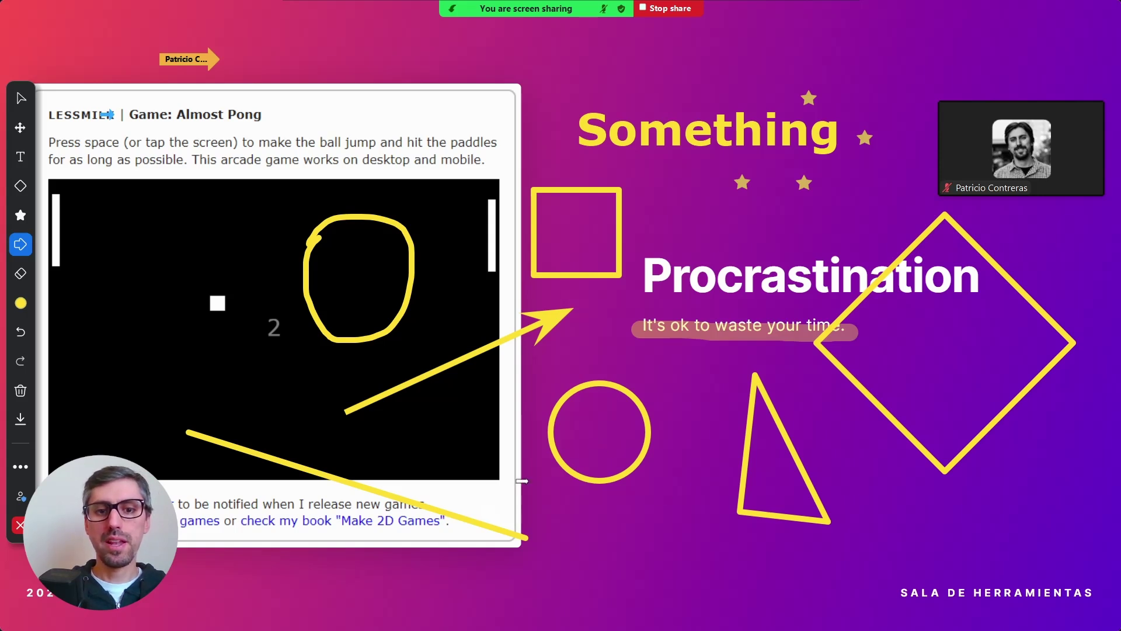
click(923, 363)
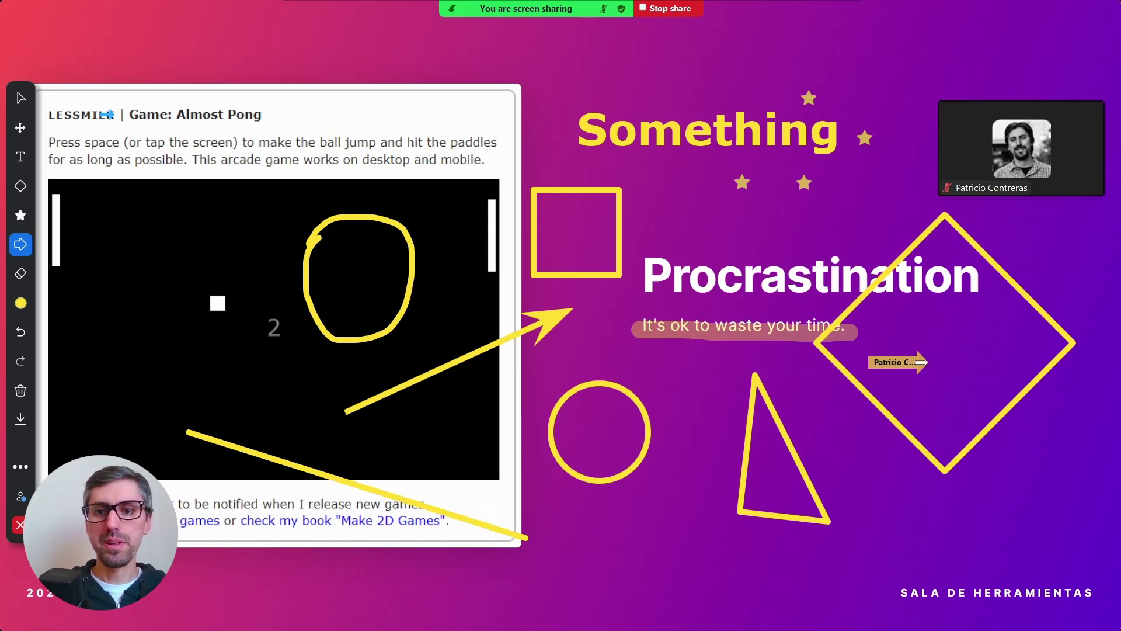
click(363, 107)
click(147, 359)
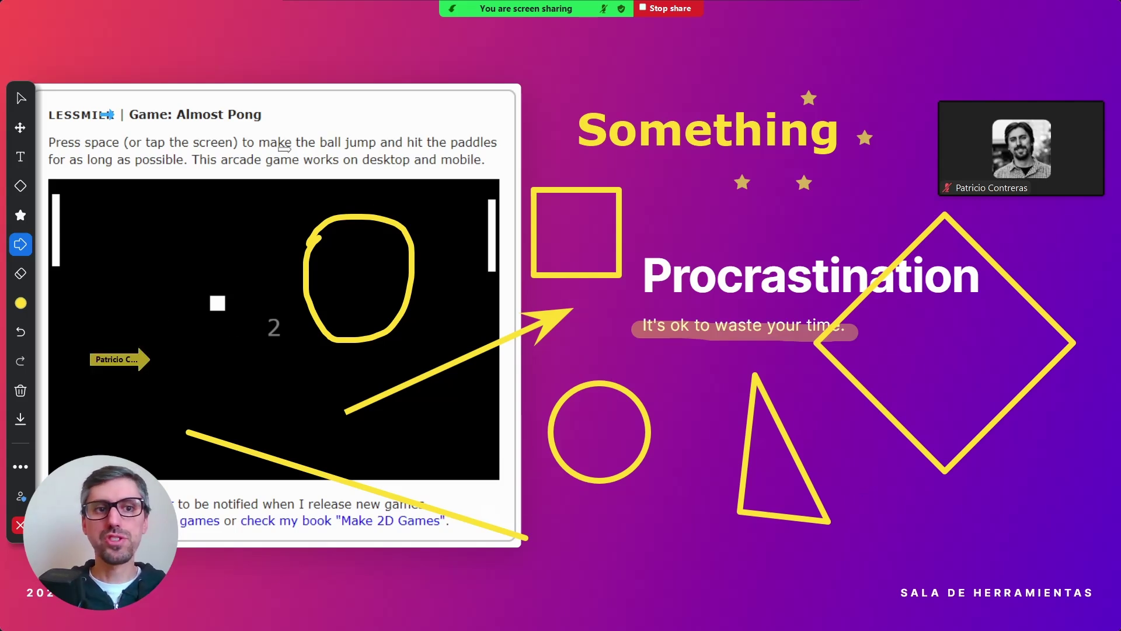
click(171, 83)
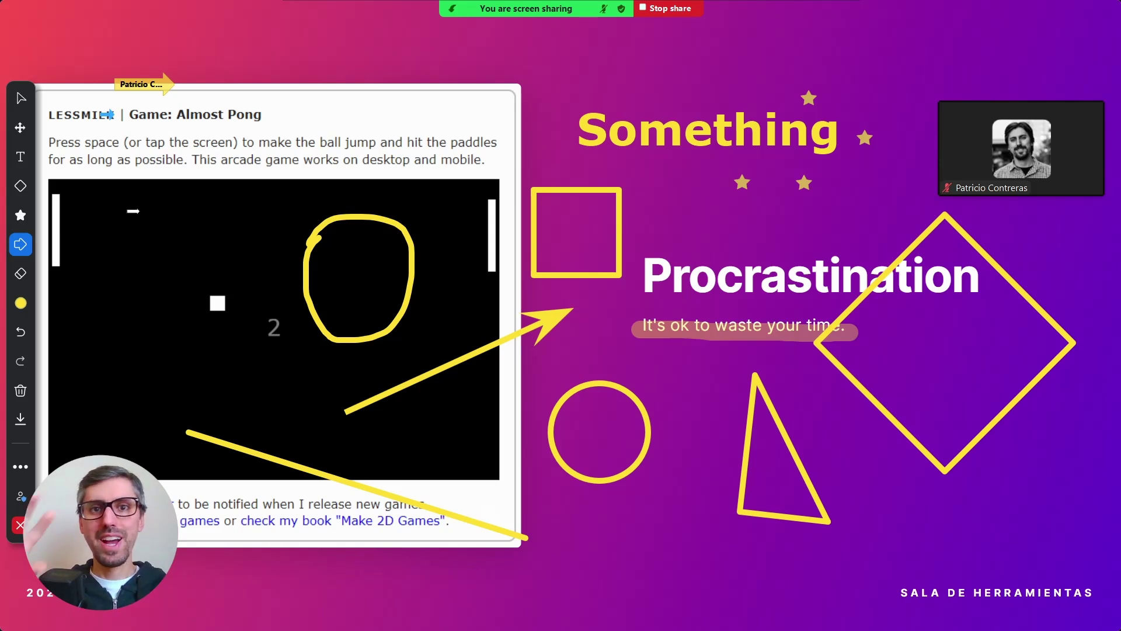
With the Eraser, remove the yellow triangle and the long yellow line across the lower game area.
click(23, 274)
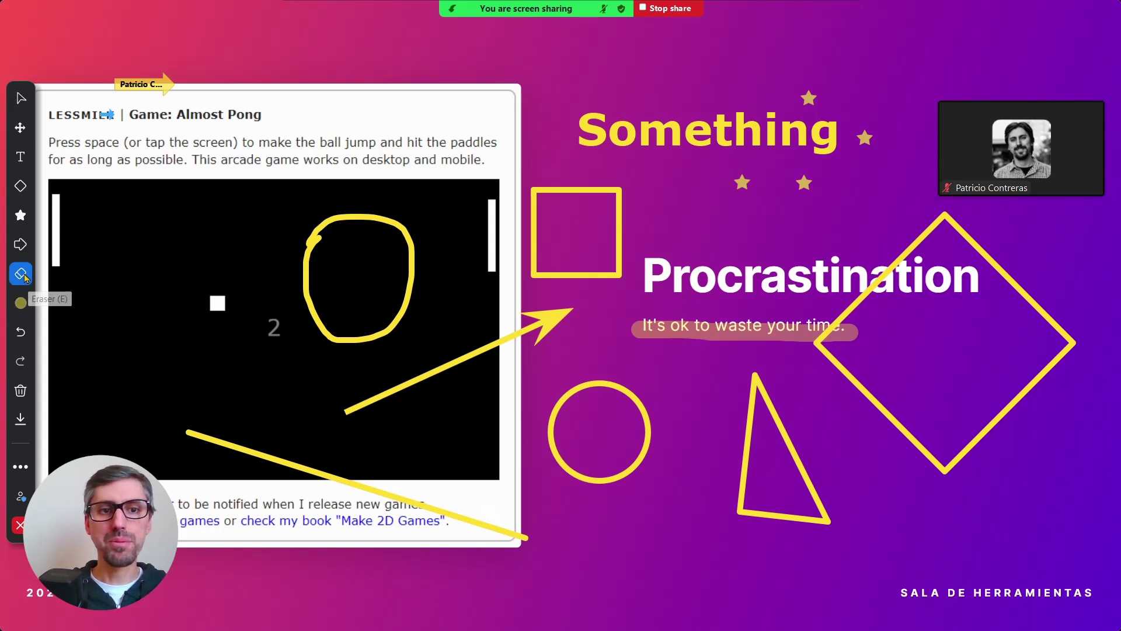
click(802, 461)
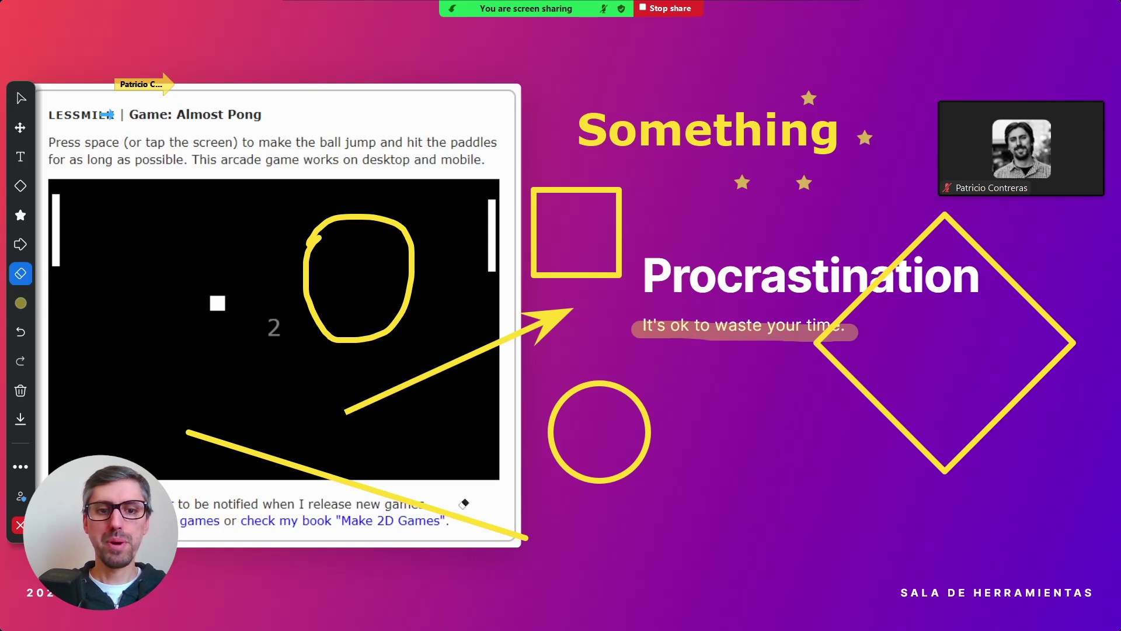
click(443, 511)
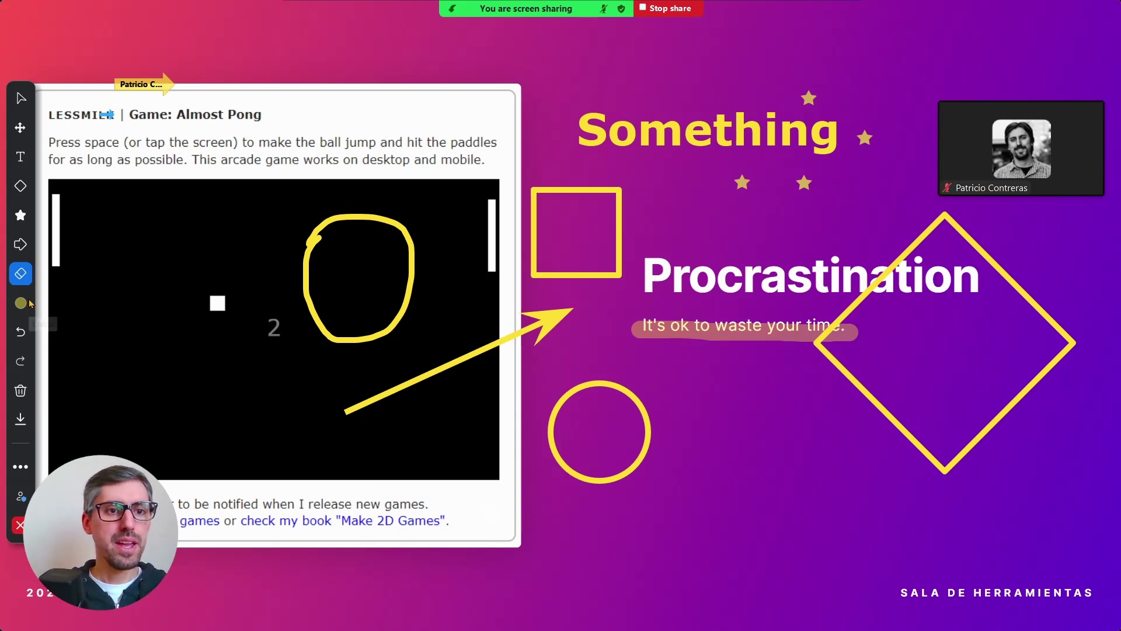
Browse the Stamp, Draw, Text and Color annotation options, ending back on the Draw tool.
click(21, 216)
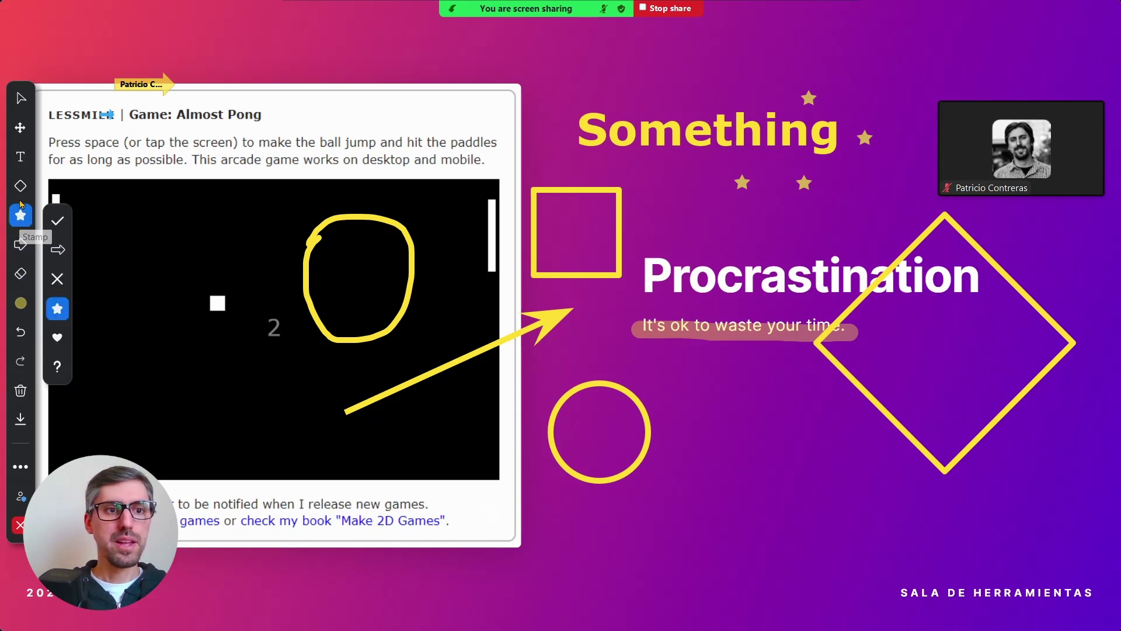
click(19, 189)
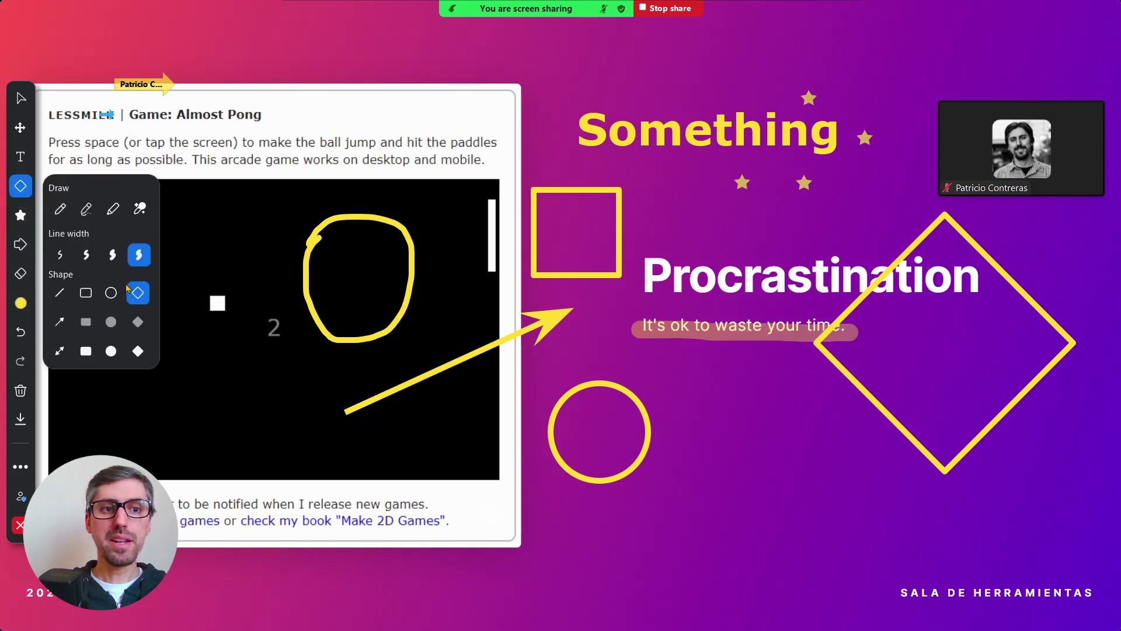
click(21, 158)
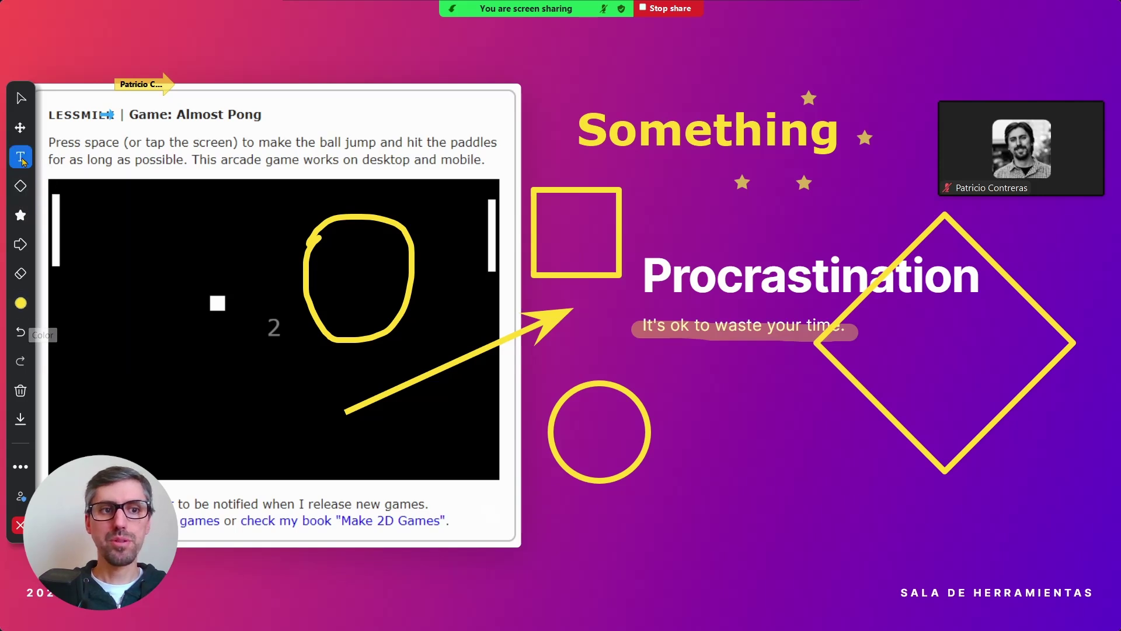
click(21, 304)
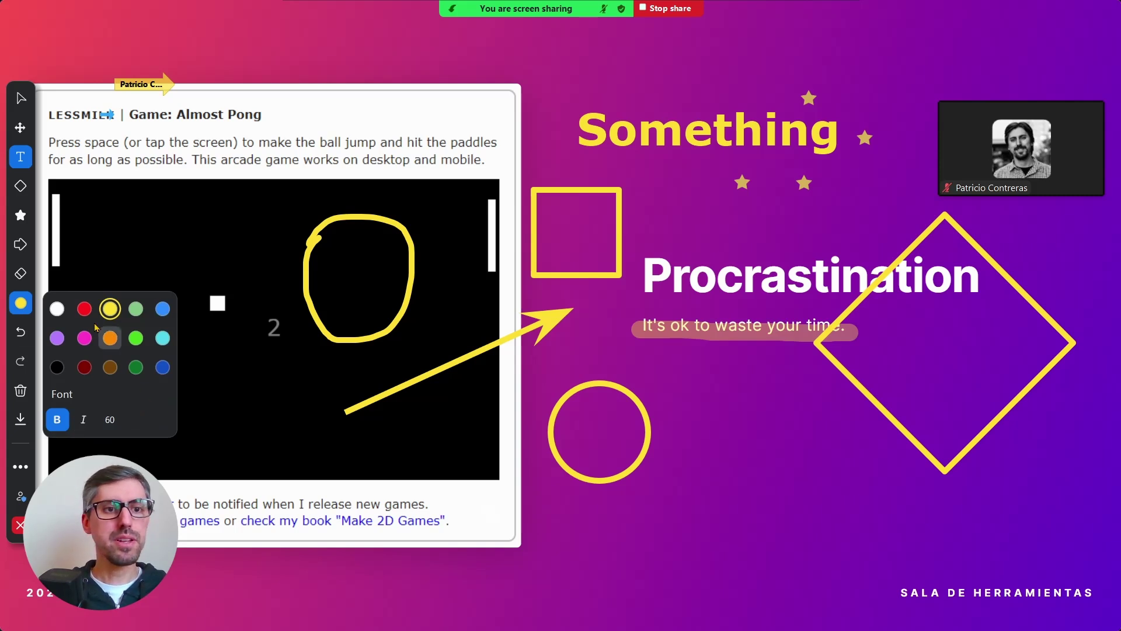
click(20, 186)
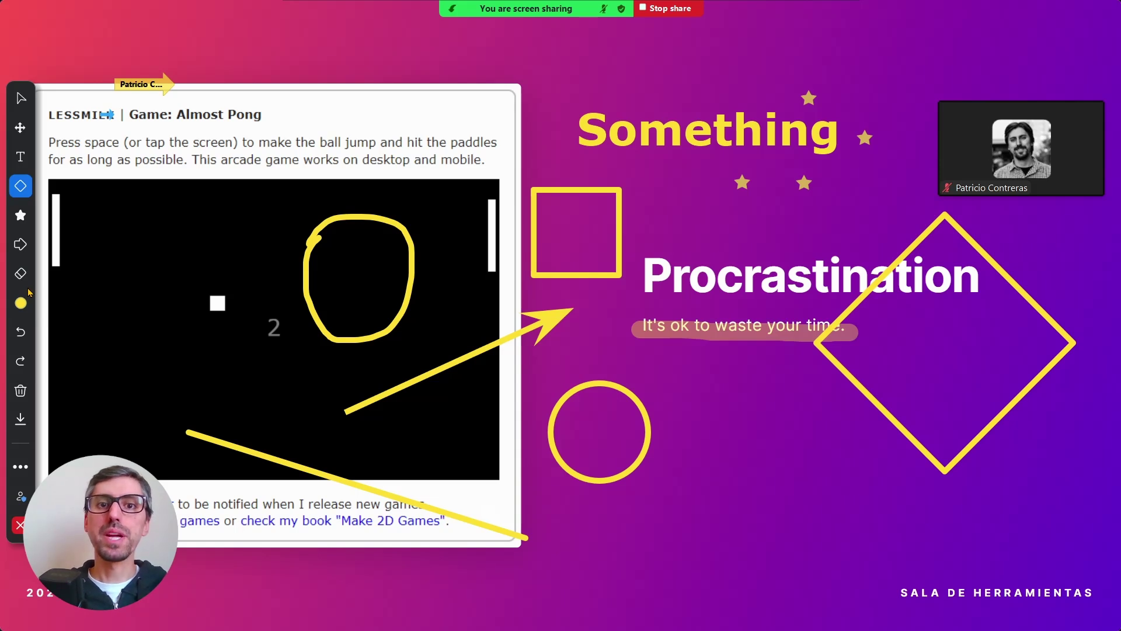
click(21, 393)
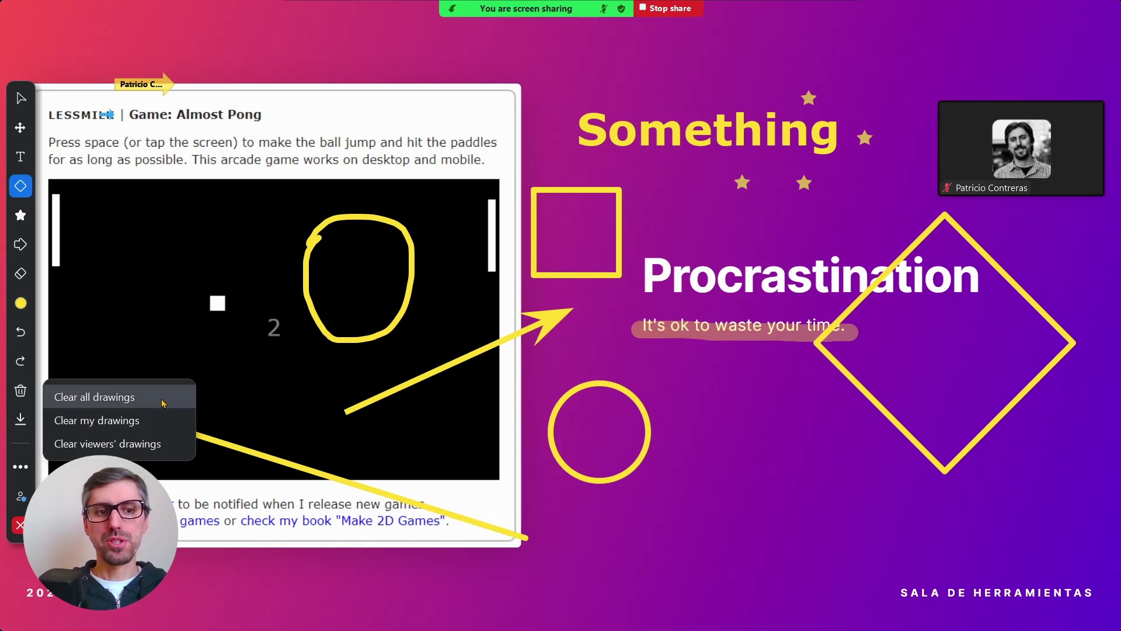
click(117, 398)
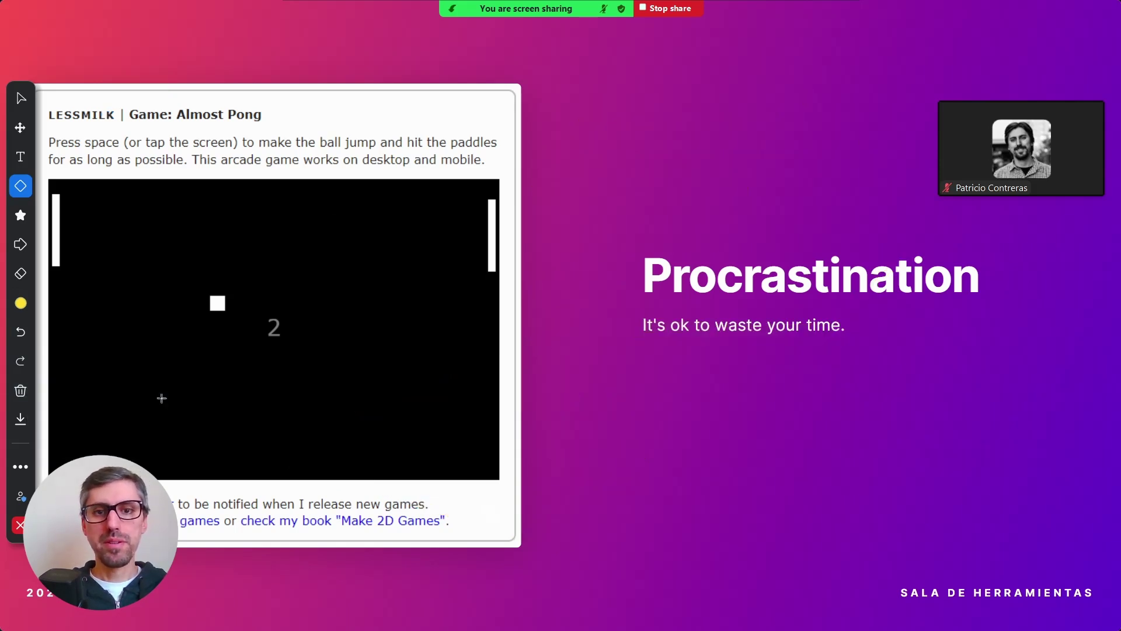
click(19, 333)
click(26, 397)
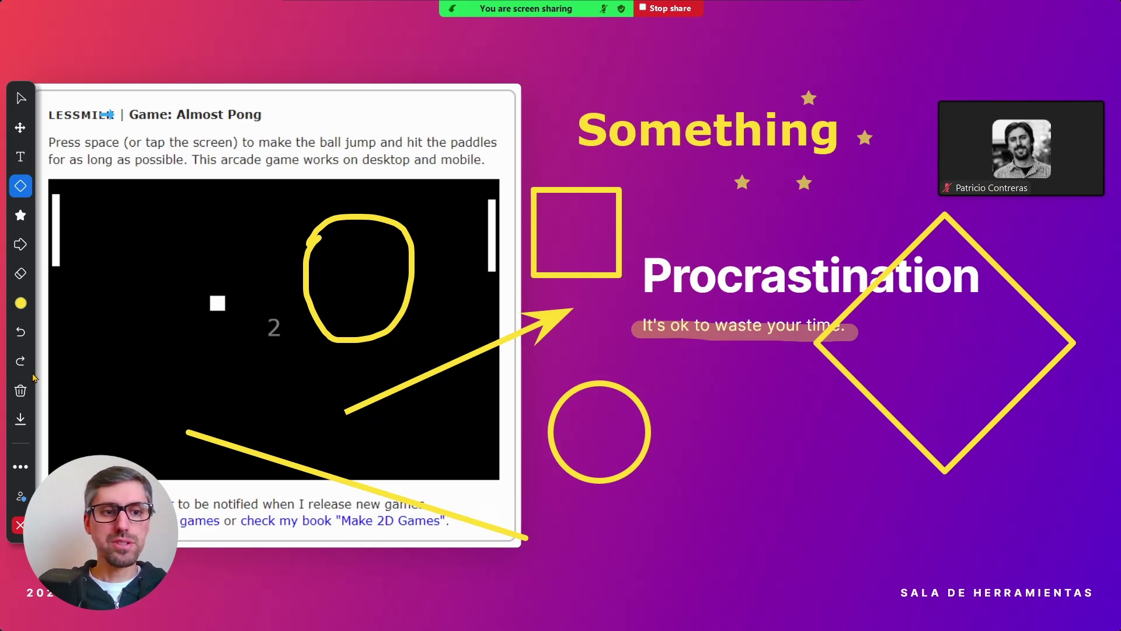
Save the annotated slide as a PNG(Default) image from the Save menu.
click(20, 421)
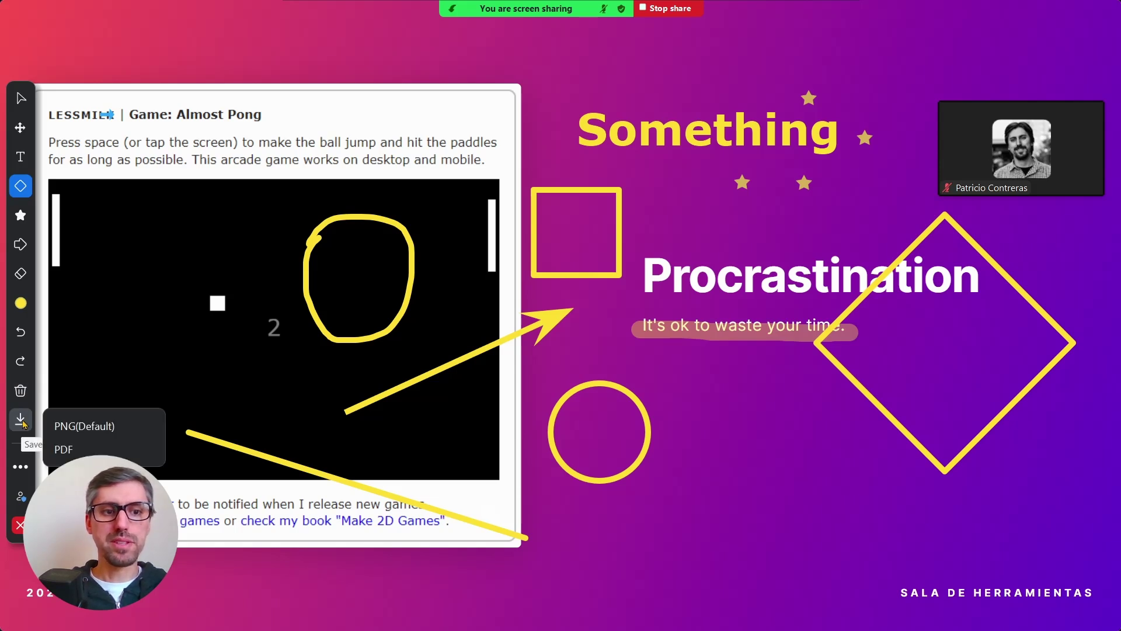
click(97, 426)
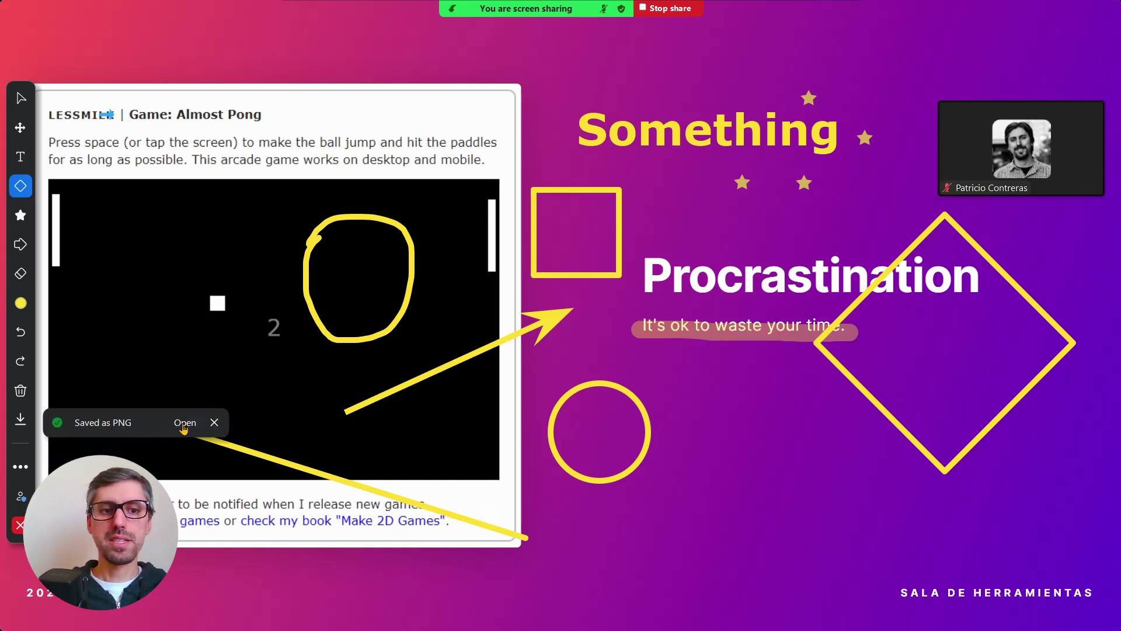
click(20, 419)
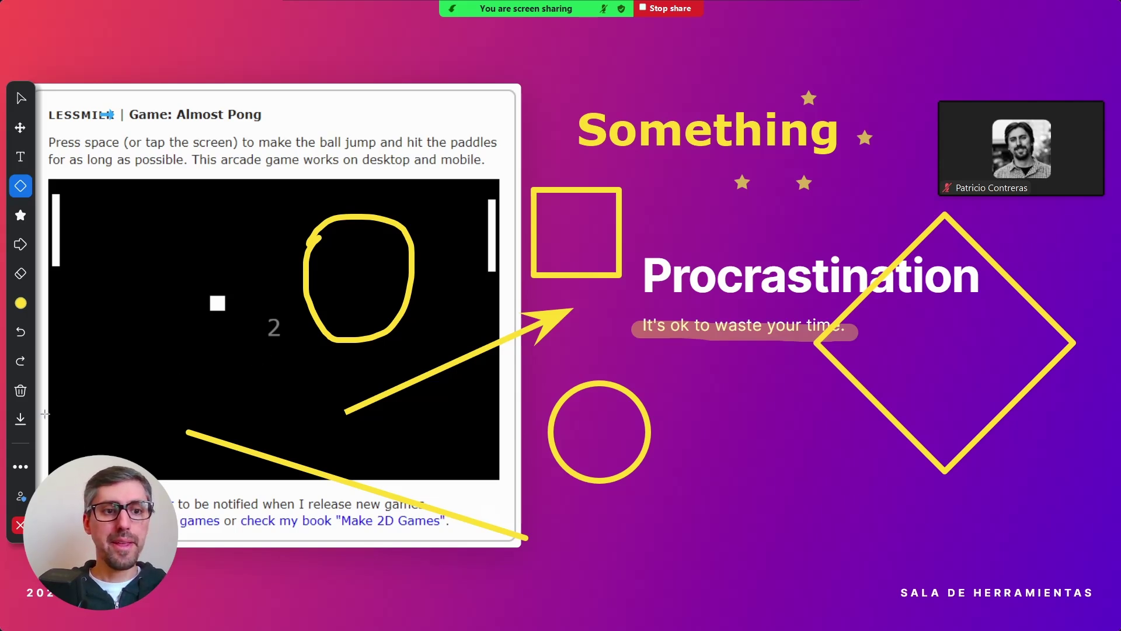
click(20, 419)
click(63, 420)
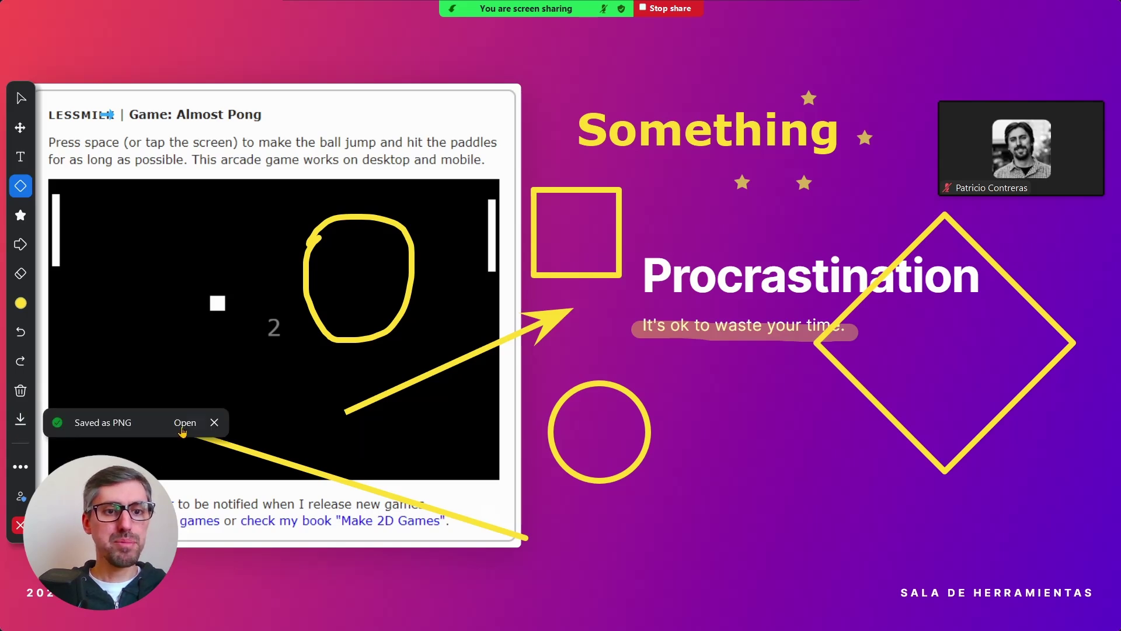
Open the folder holding the saved image, clear all drawings from the slide, and close the annotation toolbar.
click(184, 423)
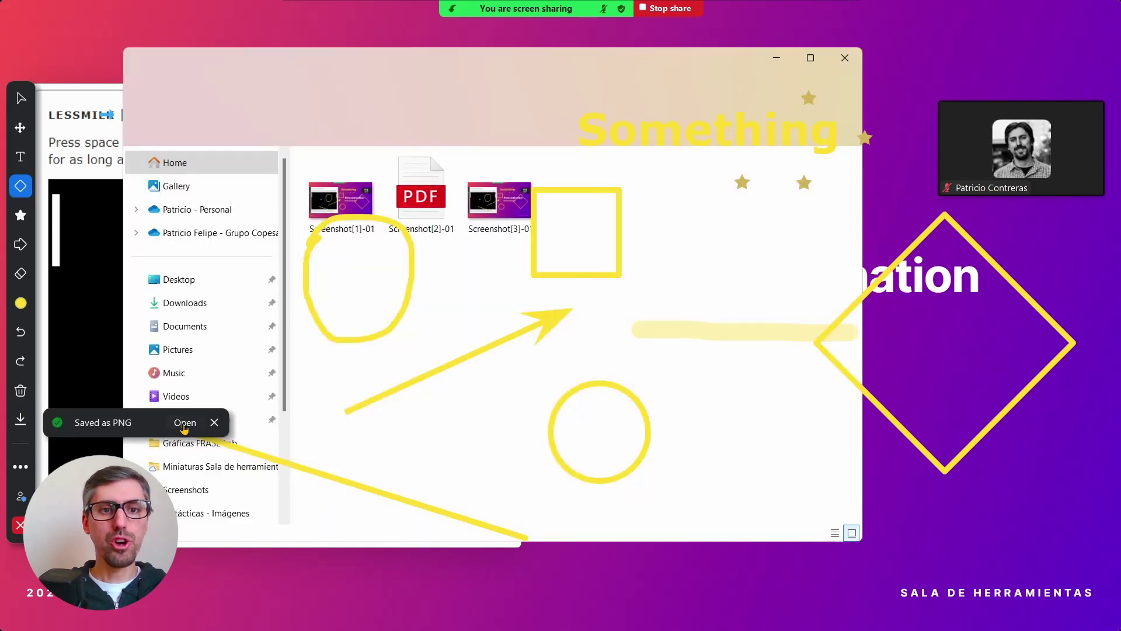
click(20, 390)
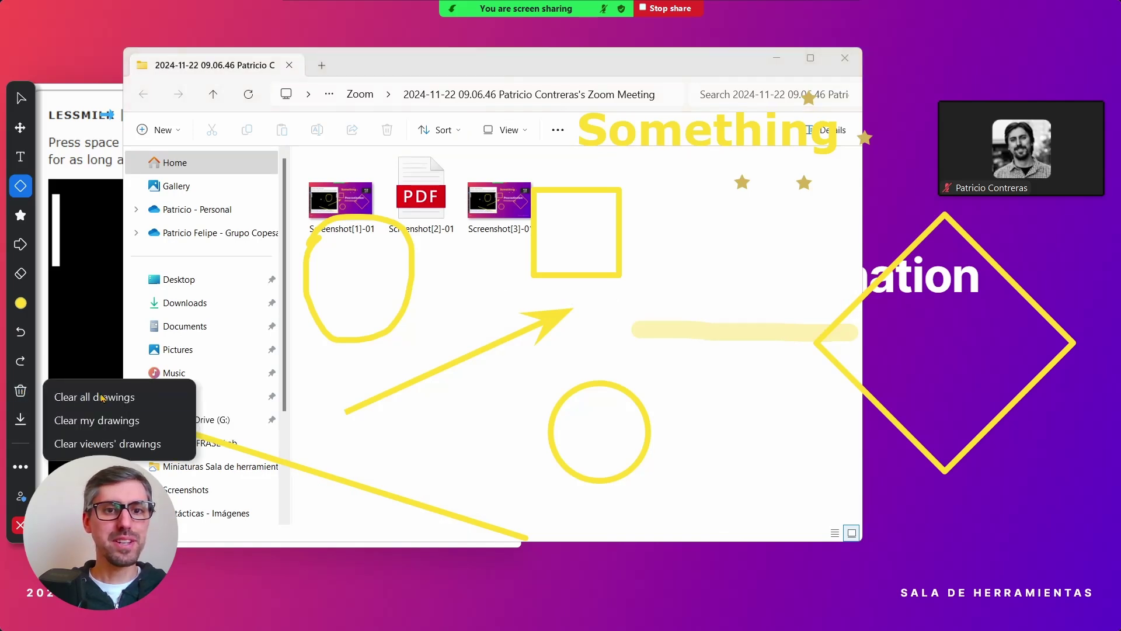
click(102, 398)
mouse_move(618, 7)
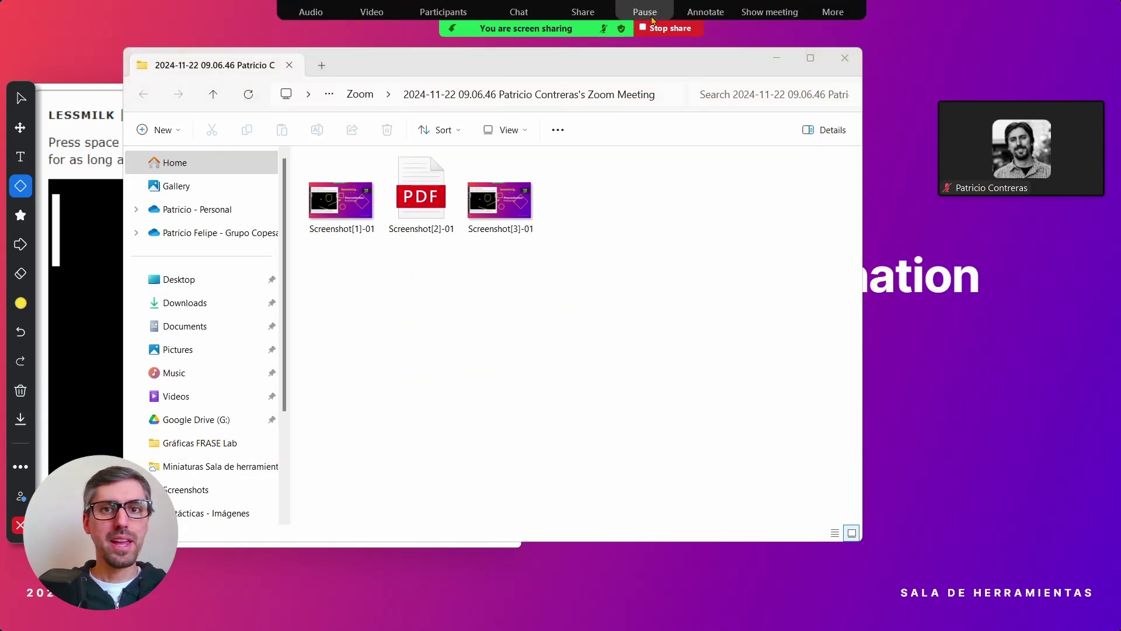
click(706, 23)
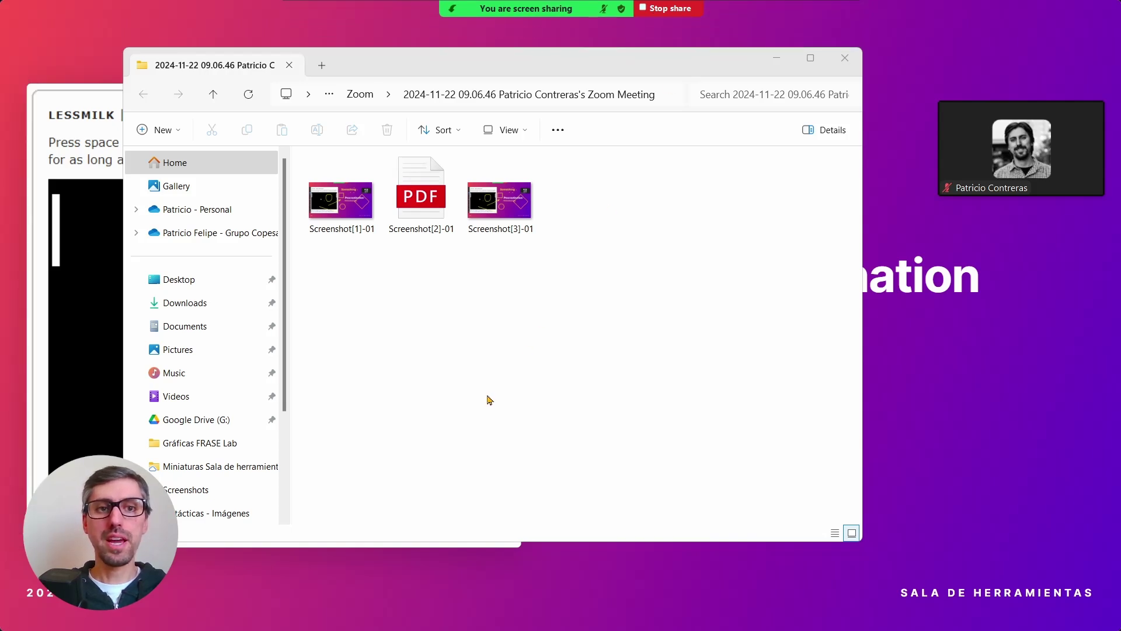
View Screenshot[3]-01 in Photos, then close it and bring back the annotation tools.
double_click(516, 208)
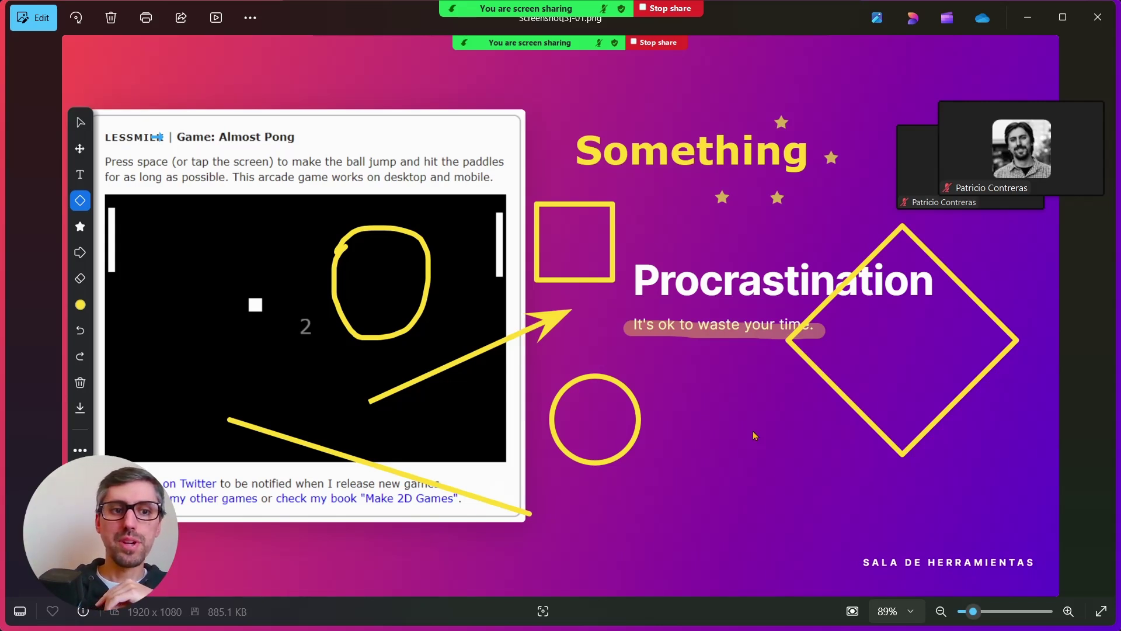
click(1097, 16)
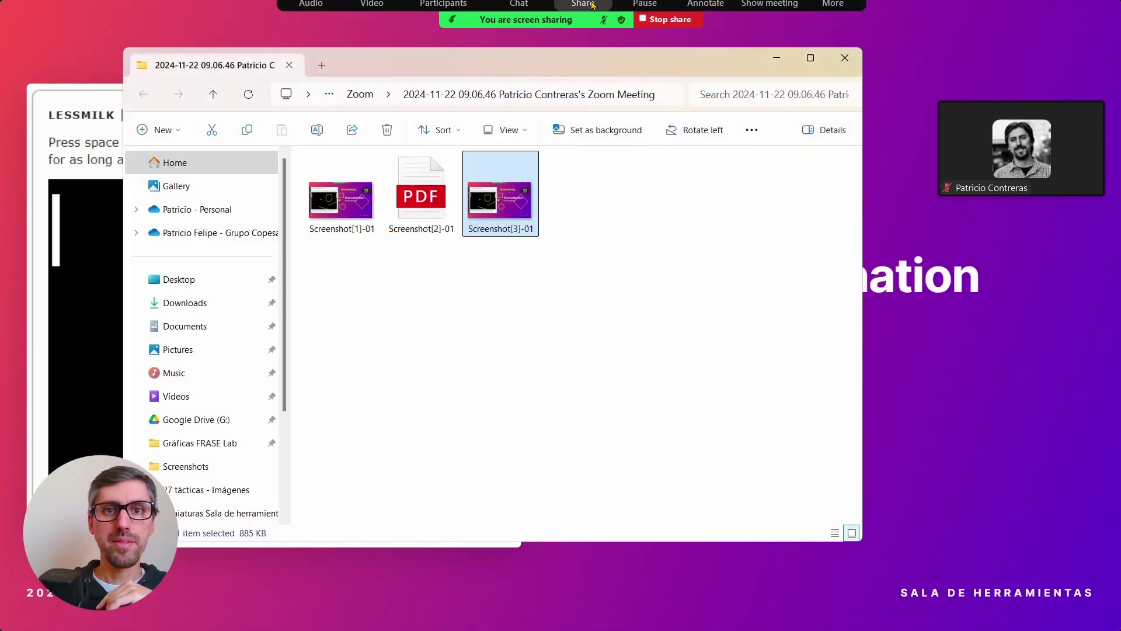
click(708, 17)
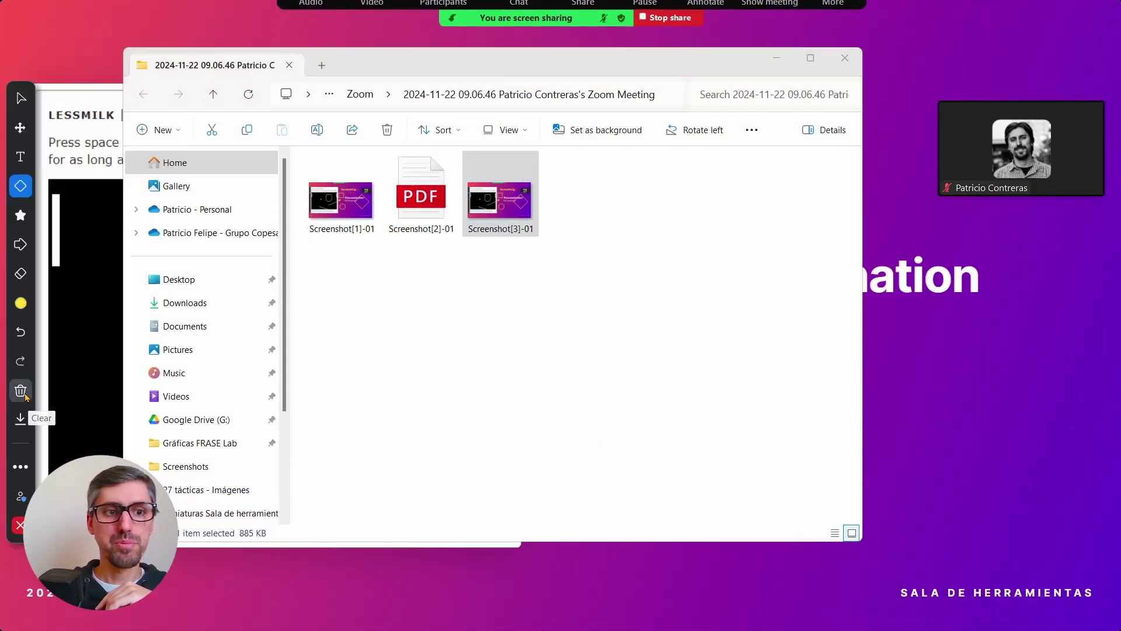